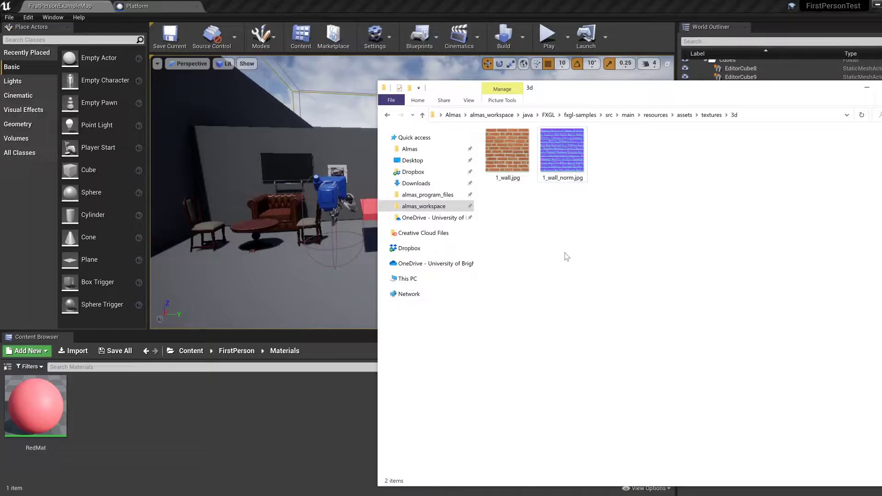
Step: Import the 1_wall.jpg and 1_wall_norm.jpg textures into the Materials folder
{"action": "left_click_drag", "start_coordinate": [505, 224], "coordinate": [227, 434]}
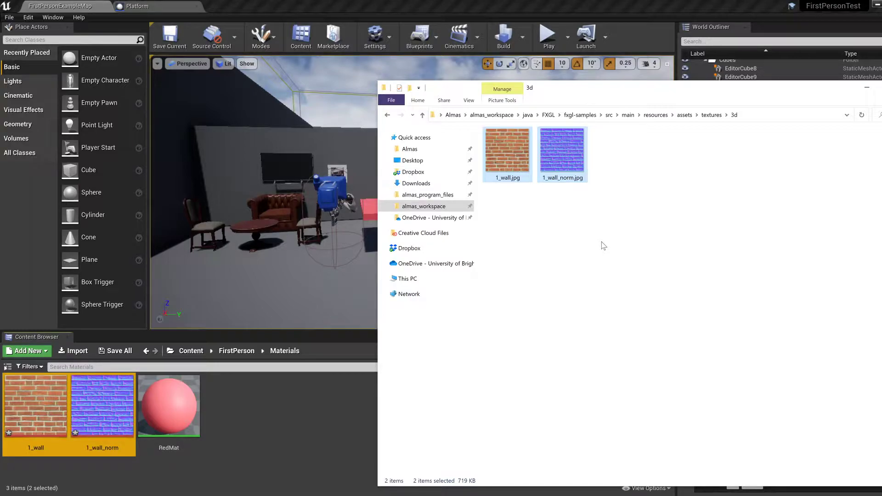
{"action": "left_click", "coordinate": [243, 415]}
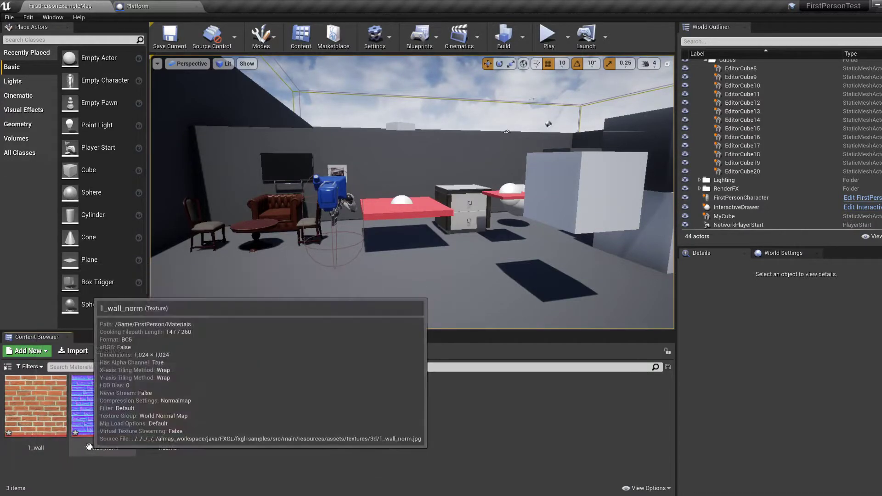
{"action": "left_click", "coordinate": [38, 410]}
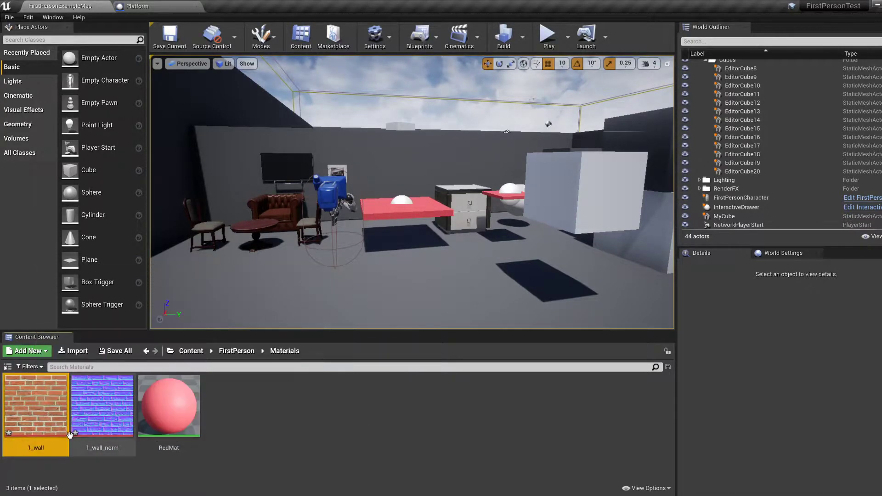
{"action": "mouse_move", "coordinate": [103, 421]}
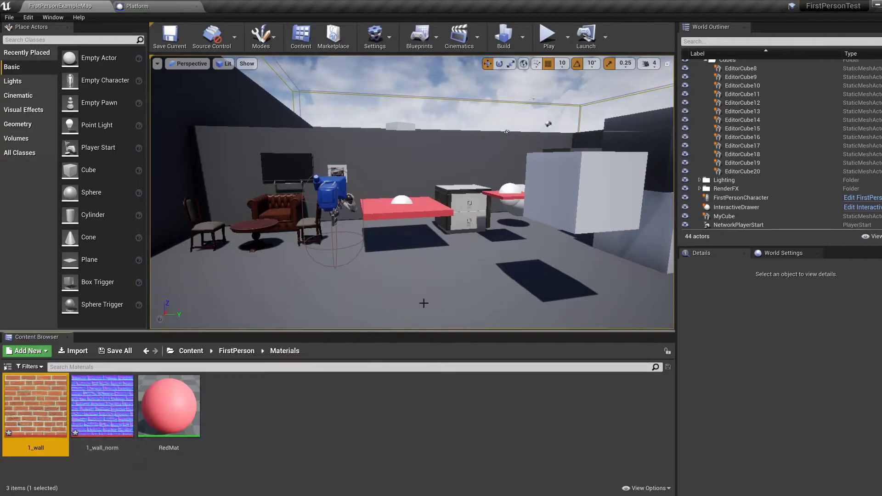
Step: Select the large white cube and create a material named WallMat from the 1_wall texture
{"action": "right_click_drag", "start_coordinate": [424, 295], "coordinate": [225, 294]}
{"action": "left_click", "coordinate": [395, 202]}
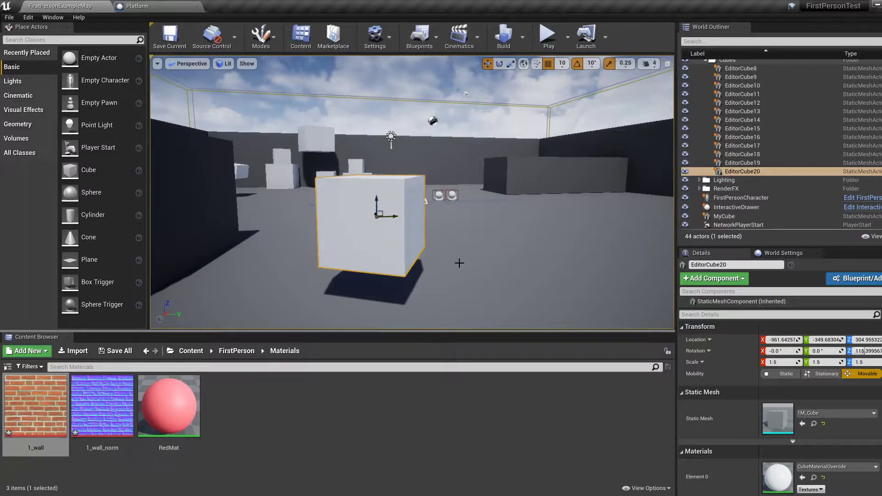
{"action": "right_click", "coordinate": [46, 403]}
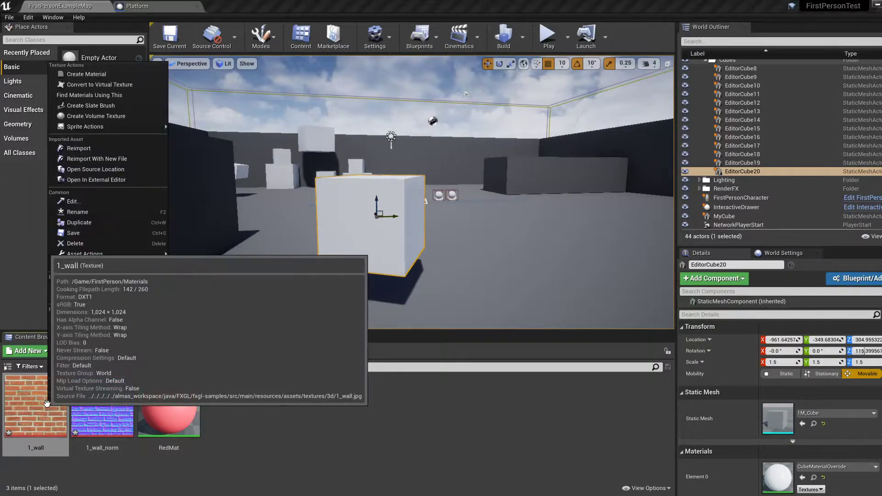
{"action": "left_click", "coordinate": [86, 74]}
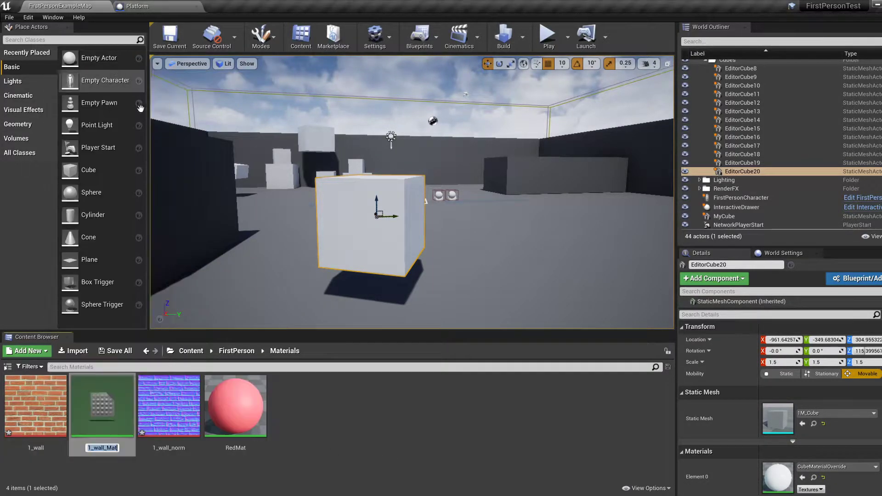
{"action": "type", "text": "WallMa"}
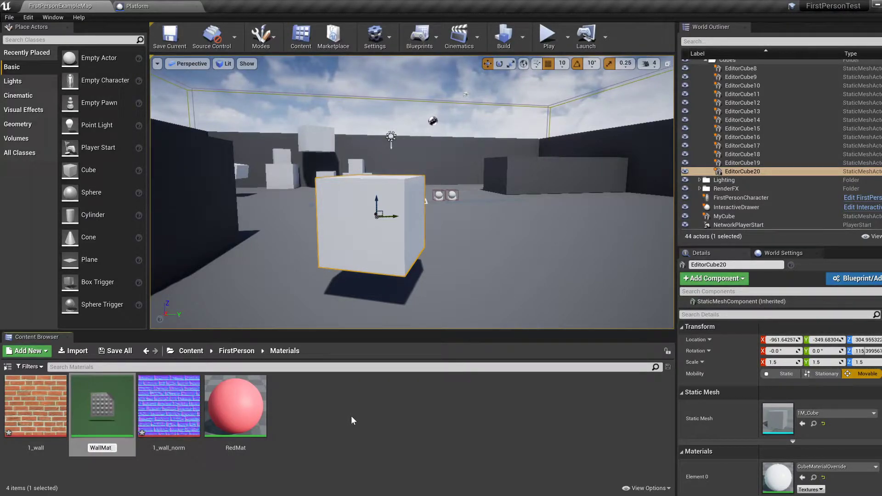
{"action": "key", "text": "Return"}
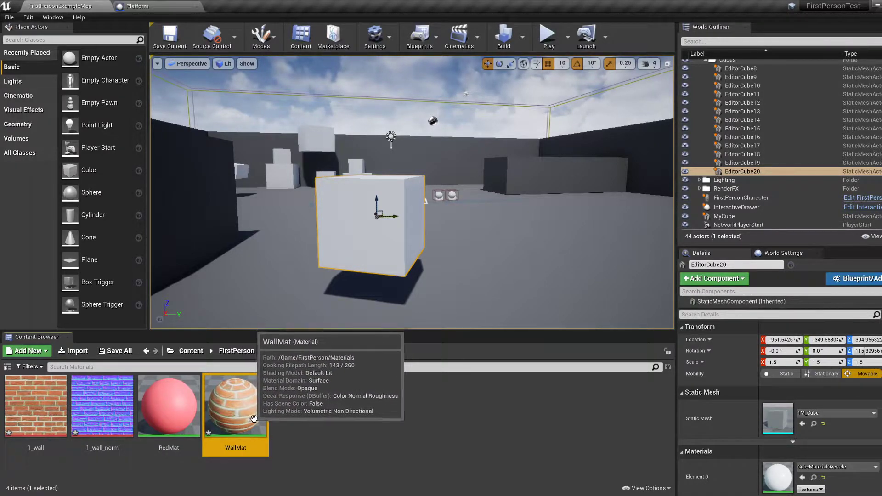
Step: Apply the WallMat material to the large white cube
{"action": "left_click_drag", "start_coordinate": [244, 419], "coordinate": [370, 239]}
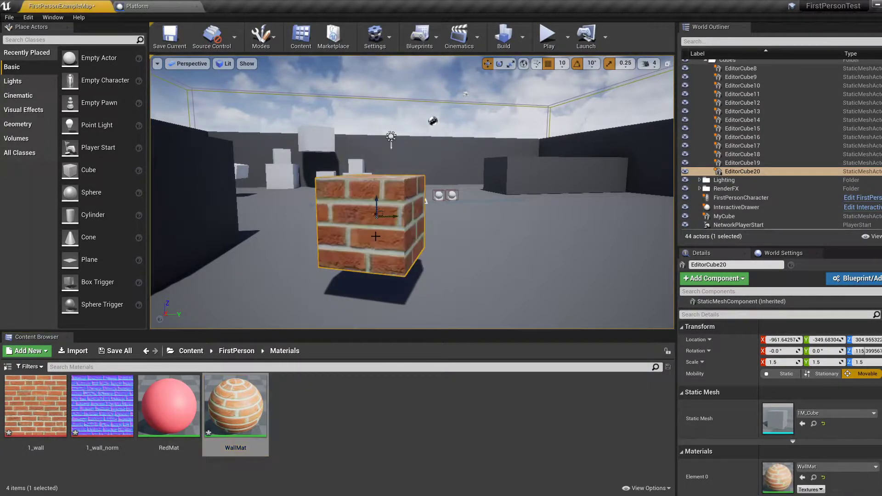
{"action": "mouse_move", "coordinate": [459, 279]}
{"action": "right_mouse_down"}
{"action": "mouse_move", "coordinate": [441, 290]}
{"action": "mouse_move", "coordinate": [460, 254]}
{"action": "mouse_move", "coordinate": [458, 265]}
{"action": "right_mouse_up"}
{"action": "key", "text": "w"}
{"action": "key", "text": "d"}
{"action": "right_click_drag", "start_coordinate": [460, 190], "coordinate": [446, 191]}
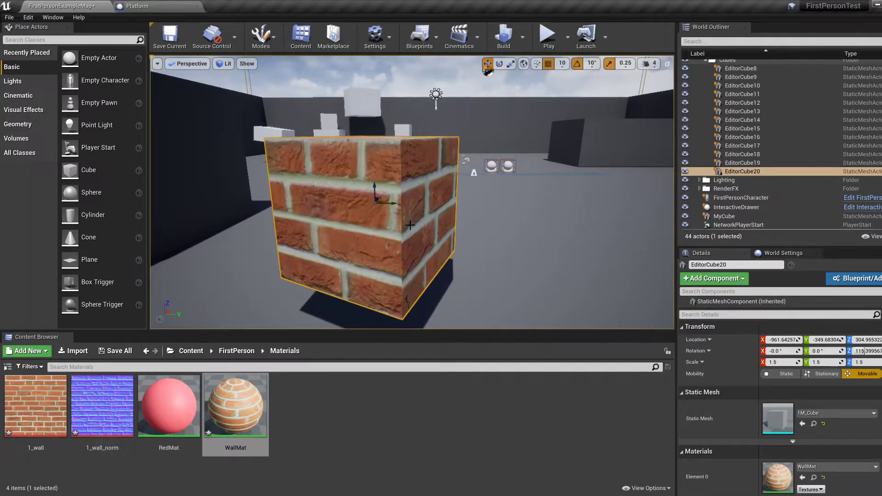
Step: Scale the brick cube to 5.25 in X, 0.25 in Y and 3.5 in Z to form a thin wall
{"action": "key", "text": "f"}
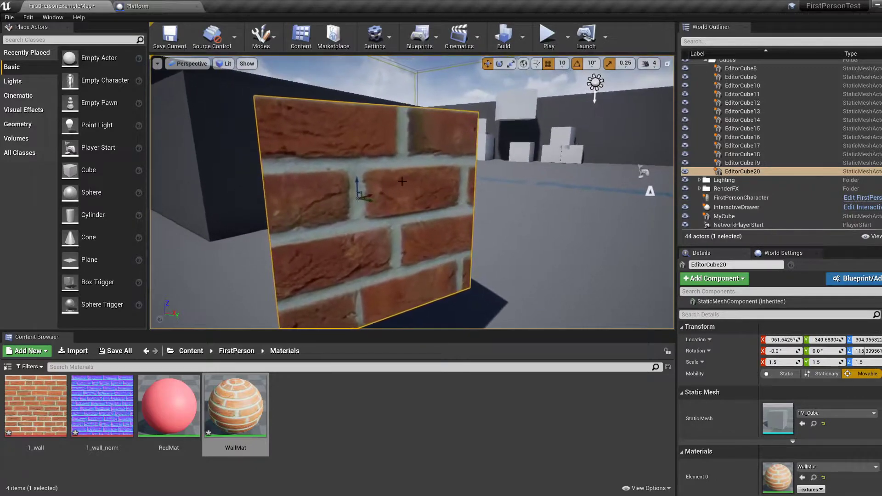
{"action": "key", "text": "r"}
{"action": "left_click_drag", "start_coordinate": [341, 200], "coordinate": [356, 157]}
{"action": "key", "text": "a"}
{"action": "right_click_drag", "start_coordinate": [359, 210], "coordinate": [405, 210]}
{"action": "key", "text": "w"}
{"action": "left_click_drag", "start_coordinate": [405, 210], "coordinate": [439, 210]}
{"action": "left_click_drag", "start_coordinate": [389, 193], "coordinate": [388, 166]}
Step: Raise the brick wall to a Z location of about 345
{"action": "key", "text": "w"}
{"action": "left_click_drag", "start_coordinate": [390, 196], "coordinate": [392, 162]}
{"action": "right_click_drag", "start_coordinate": [393, 162], "coordinate": [353, 163]}
{"action": "key", "text": "s"}
{"action": "key", "text": "w"}
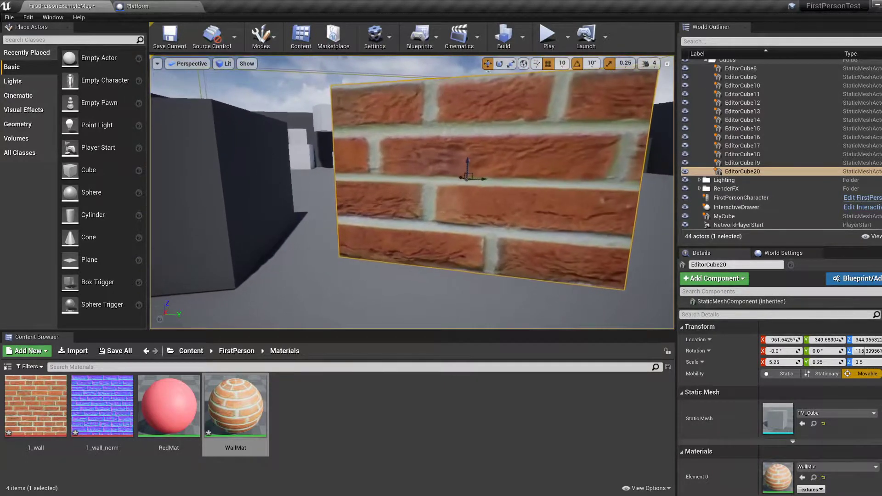
Step: Move the brick wall beside the dark block, to about X -1061.6 and Y -499.7
{"action": "left_click_drag", "start_coordinate": [486, 179], "coordinate": [407, 194]}
{"action": "key", "text": "a"}
{"action": "right_click_drag", "start_coordinate": [417, 182], "coordinate": [448, 183]}
{"action": "left_click_drag", "start_coordinate": [476, 174], "coordinate": [525, 196]}
{"action": "key", "text": "d"}
{"action": "right_click_drag", "start_coordinate": [525, 207], "coordinate": [433, 270]}
{"action": "key", "text": "s"}
{"action": "key", "text": "d"}
{"action": "key", "text": "w"}
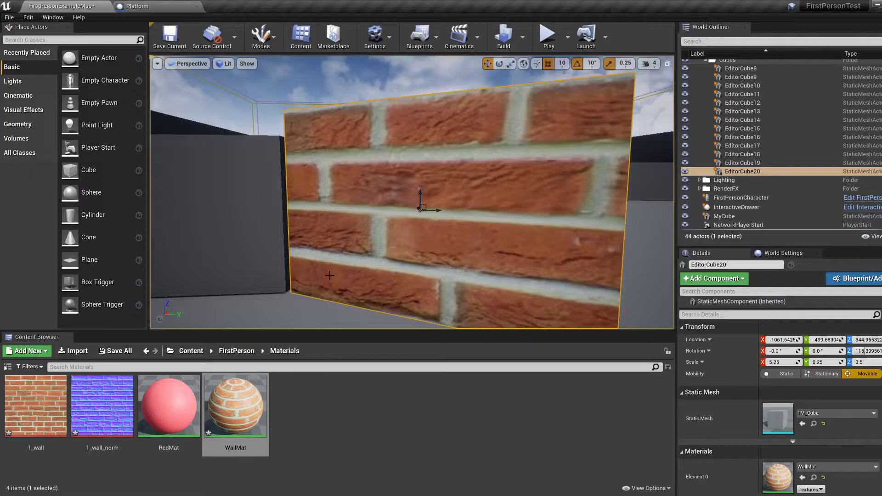
Step: Open the WallMat material for editing and move its output node further away from the Texture Sample node
{"action": "double_click", "coordinate": [244, 416]}
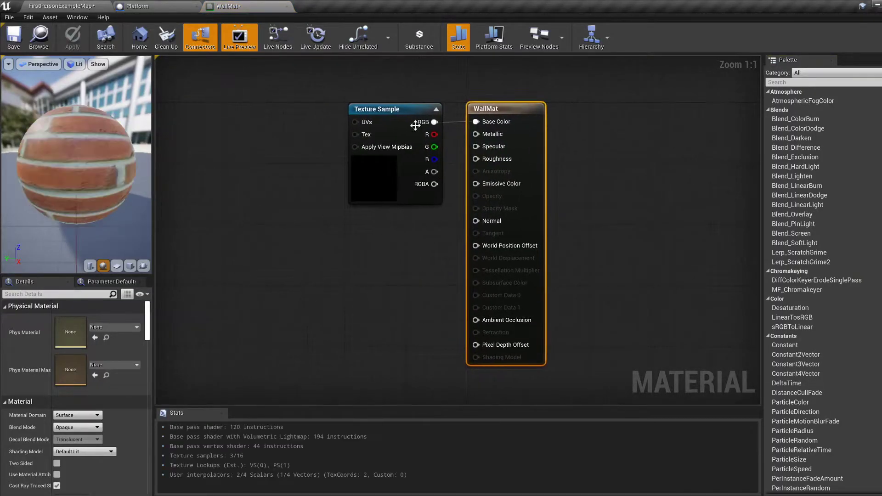
{"action": "left_click_drag", "start_coordinate": [521, 115], "coordinate": [612, 115]}
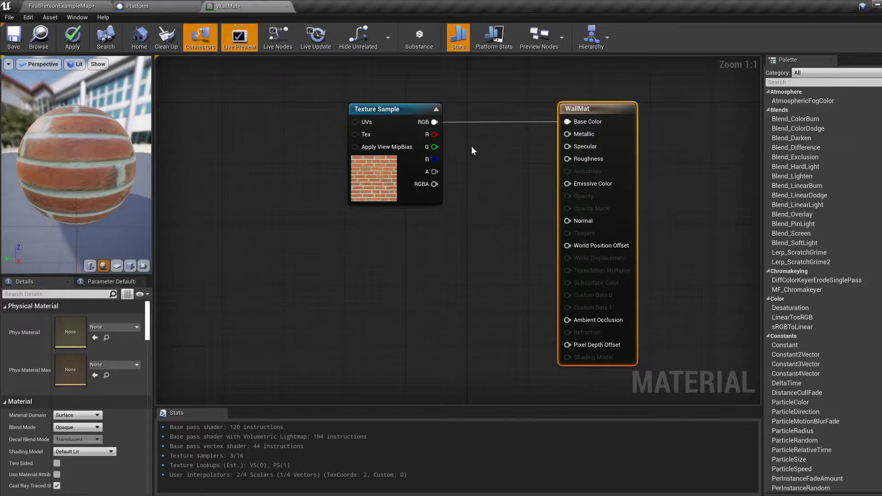
{"action": "left_click", "coordinate": [79, 9]}
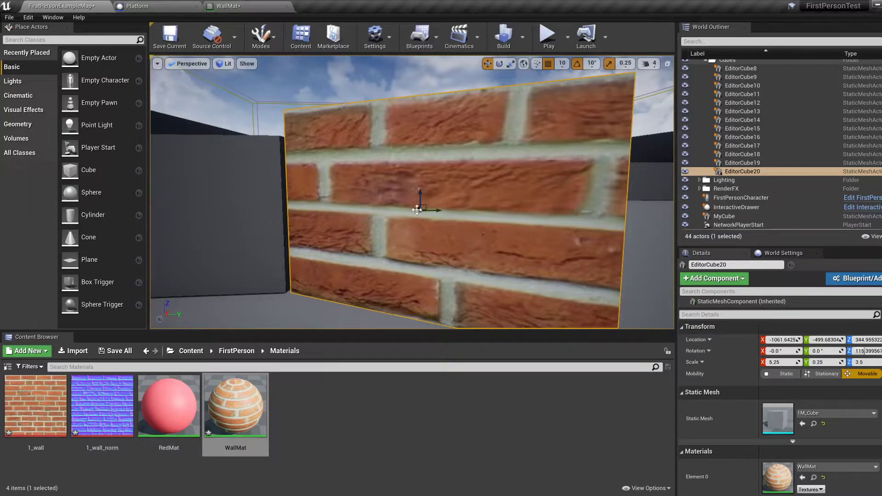
{"action": "left_click", "coordinate": [238, 6]}
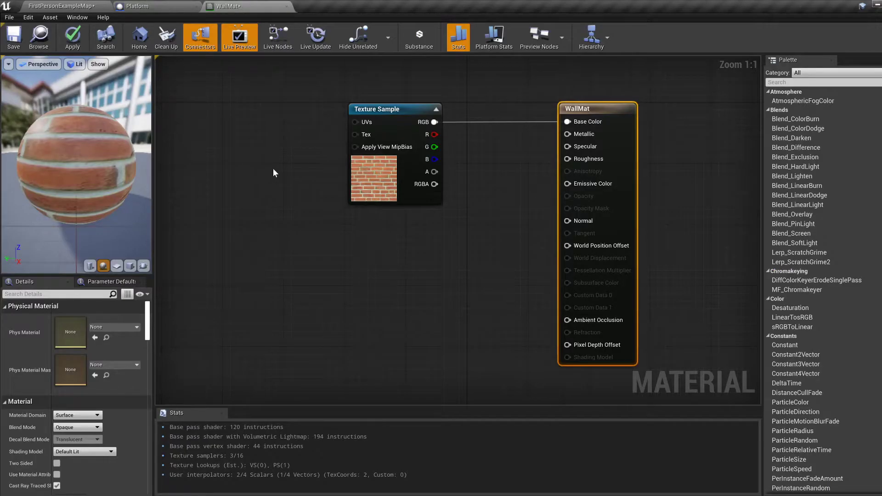
Step: Add a TextureCoordinate node and connect it to the UVs input of the Texture Sample node
{"action": "right_click", "coordinate": [212, 147]}
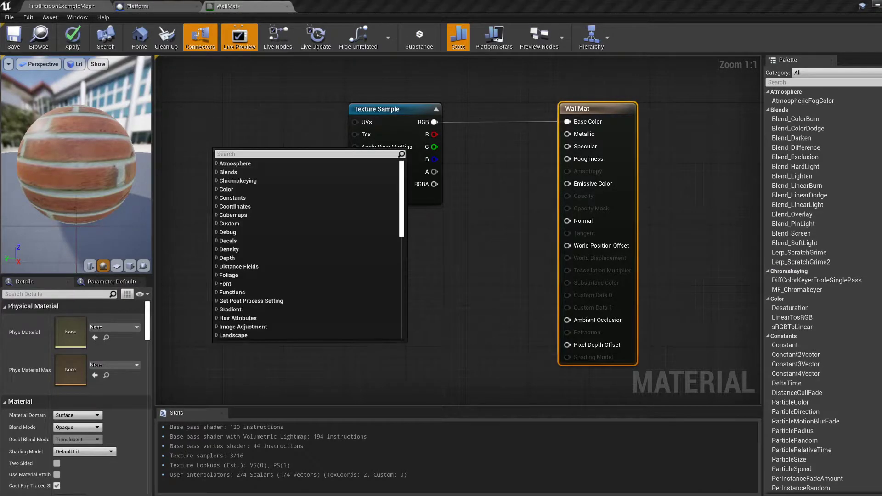
{"action": "type", "text": "texture coo"}
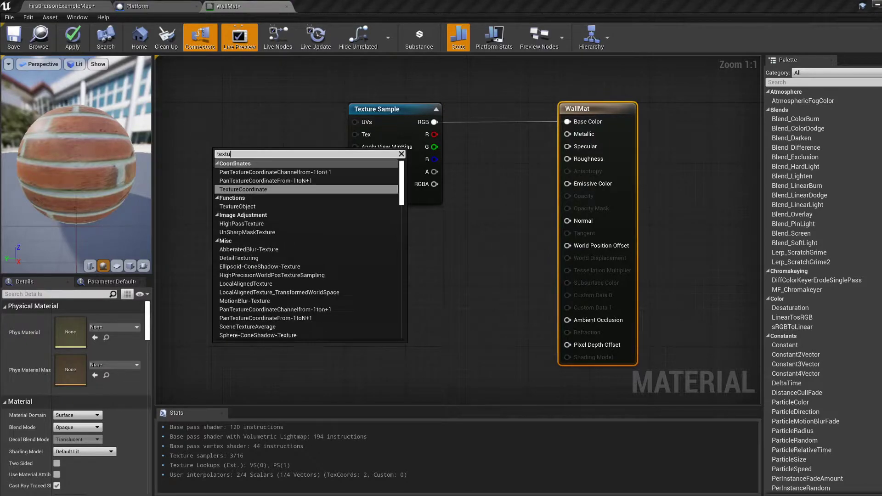
{"action": "left_click", "coordinate": [260, 189]}
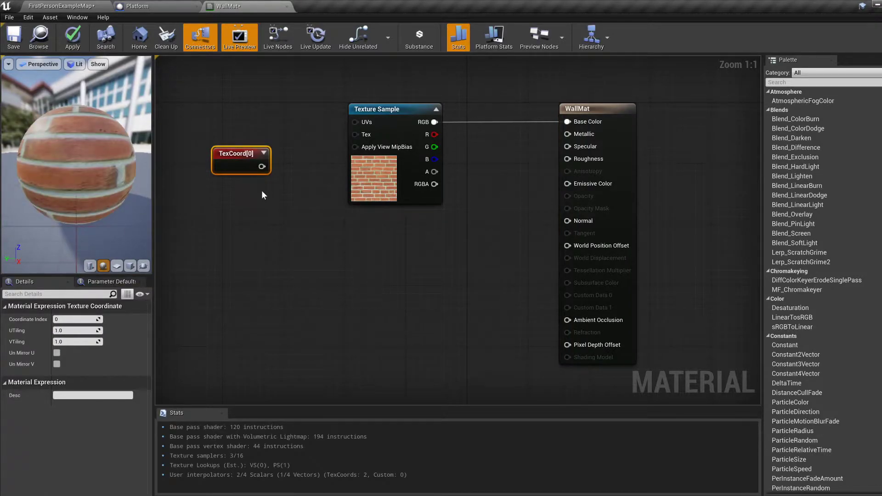
{"action": "left_click_drag", "start_coordinate": [261, 167], "coordinate": [354, 122]}
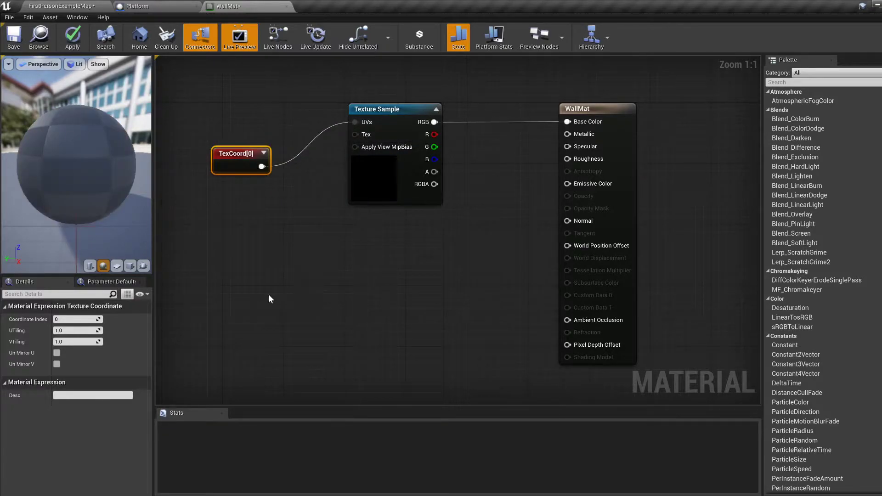
Step: Set the texture coordinate's UTiling and VTiling to 15 and apply the changes to the material
{"action": "left_click", "coordinate": [68, 330]}
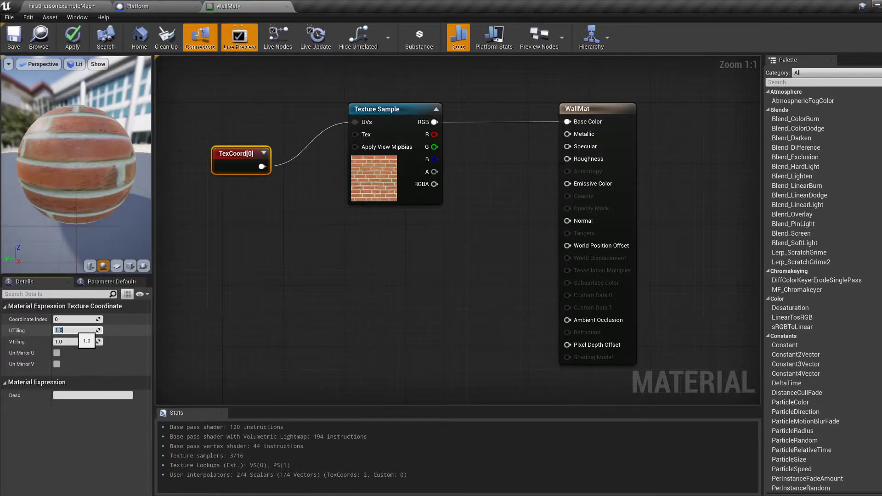
{"action": "type", "text": "15"}
{"action": "left_click", "coordinate": [66, 342]}
{"action": "type", "text": "1"}
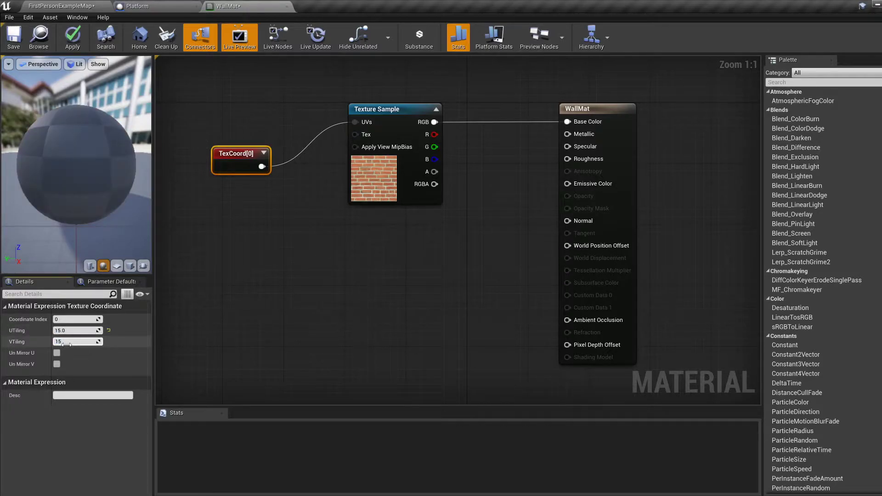
{"action": "key", "text": "Return"}
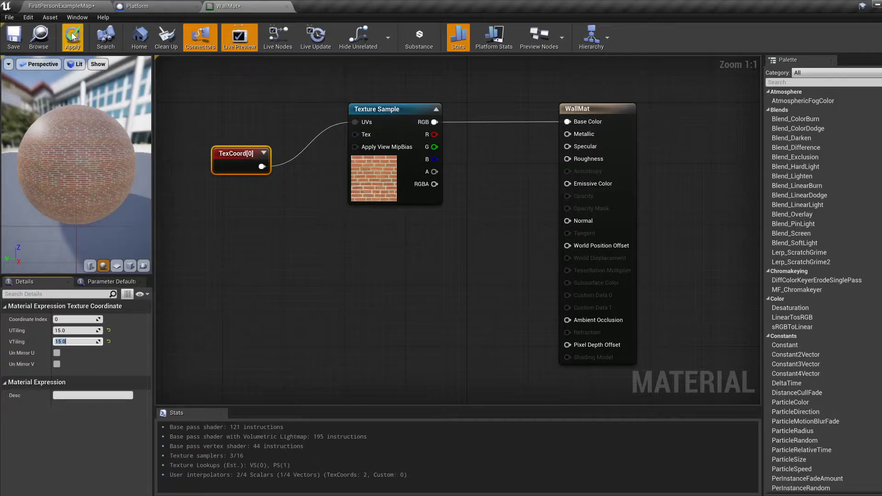
Step: Return to the level and examine the tiled brick texture on the wall from different sides
{"action": "left_click", "coordinate": [68, 9]}
{"action": "right_click_drag", "start_coordinate": [410, 199], "coordinate": [304, 194]}
{"action": "key", "text": "a"}
{"action": "key", "text": "d"}
{"action": "key", "text": "d"}
{"action": "key", "text": "a"}
{"action": "key", "text": "s"}
{"action": "key", "text": "d"}
{"action": "key", "text": "d"}
{"action": "right_click_drag", "start_coordinate": [440, 212], "coordinate": [444, 243]}
{"action": "key", "text": "a"}
{"action": "key", "text": "a"}
{"action": "key", "text": "s"}
{"action": "key", "text": "w"}
{"action": "key", "text": "s"}
{"action": "key", "text": "d"}
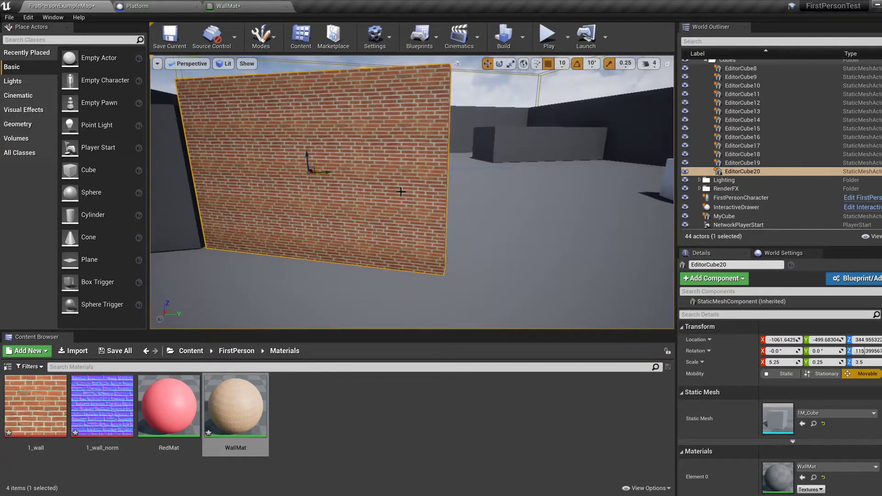
Step: Duplicate the brick wall and place the copy alongside it, at about X -1301.6 and Y -19.7
{"action": "key", "text": "ctrl+w"}
{"action": "left_click_drag", "start_coordinate": [330, 172], "coordinate": [551, 186]}
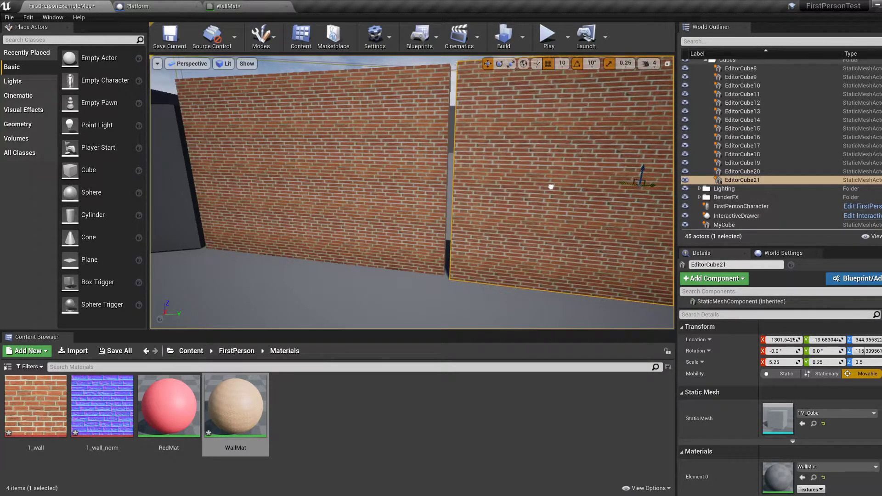
{"action": "right_click_drag", "start_coordinate": [551, 186], "coordinate": [477, 228]}
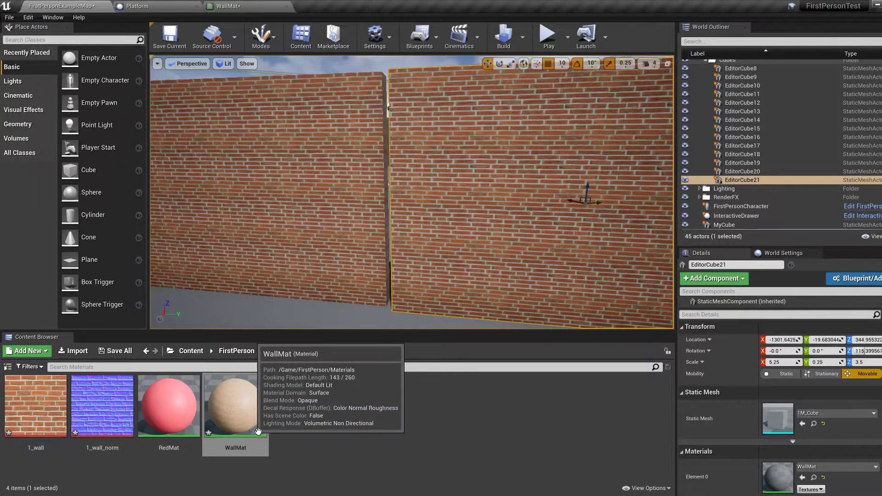
Step: Duplicate the WallMat material and rename the copy WallNormalMat
{"action": "left_click", "coordinate": [330, 434]}
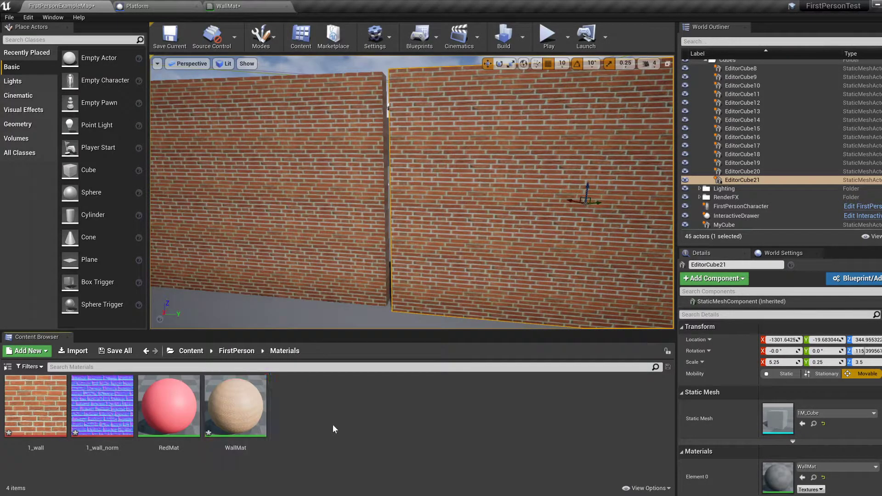
{"action": "key", "text": "ctrl+v"}
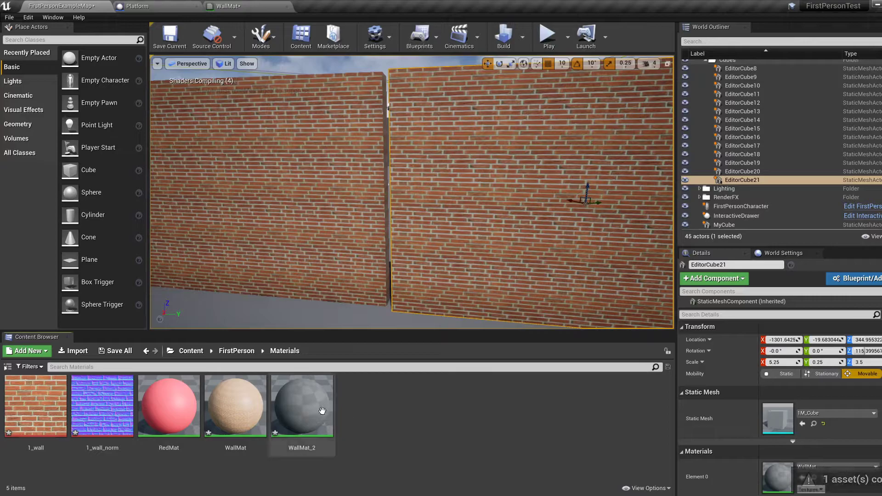
{"action": "left_click", "coordinate": [324, 411]}
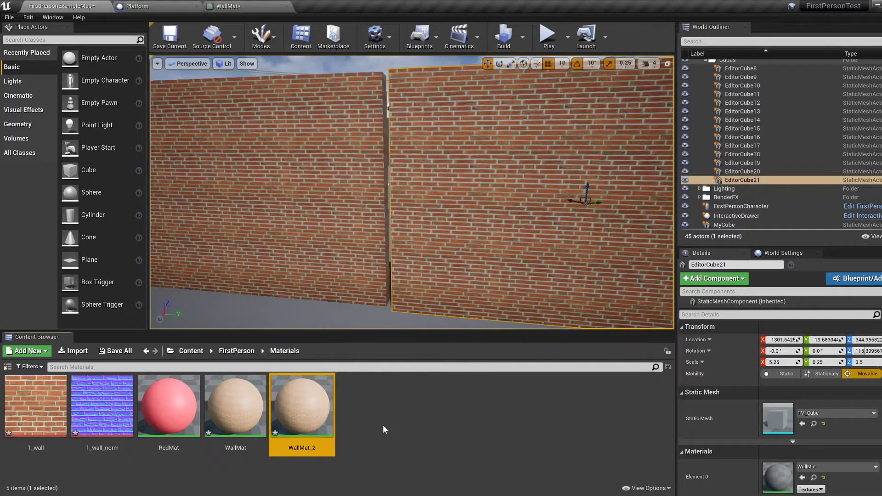
{"action": "key", "text": "F2"}
{"action": "key", "text": "End"}
{"action": "key", "text": "BackSpace"}
{"action": "key", "text": "BackSpace"}
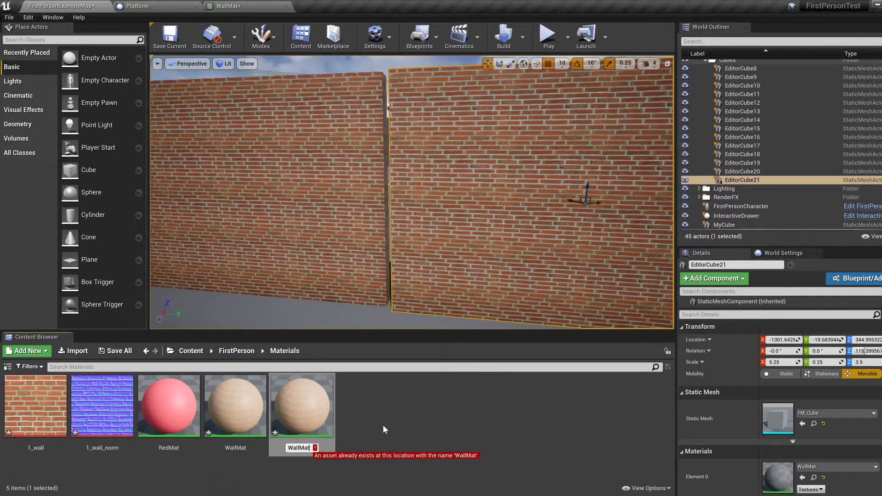
{"action": "type", "text": "Normal"}
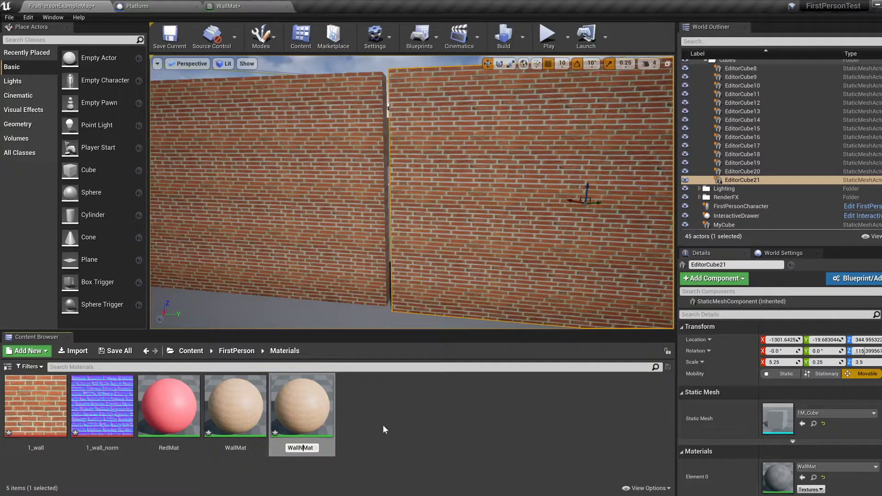
{"action": "key", "text": "Return"}
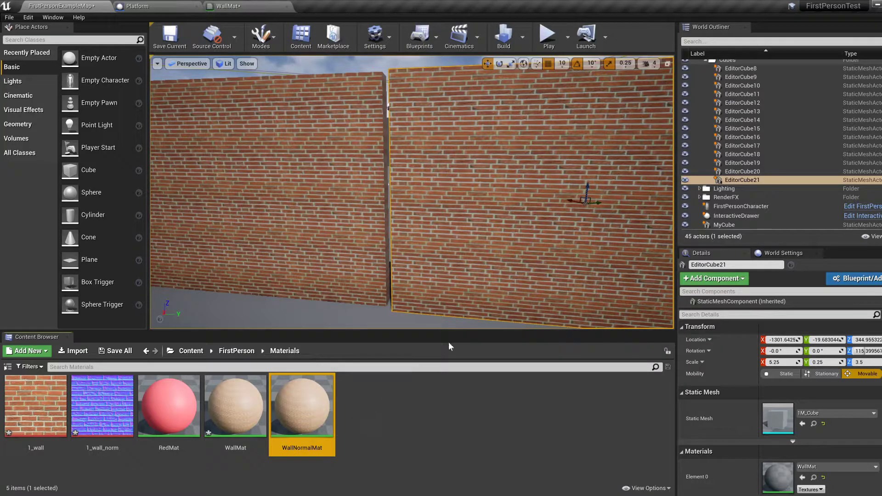
Step: Apply the WallNormalMat material to the duplicated wall and select the original wall
{"action": "left_click_drag", "start_coordinate": [299, 416], "coordinate": [503, 230]}
{"action": "left_click", "coordinate": [349, 207]}
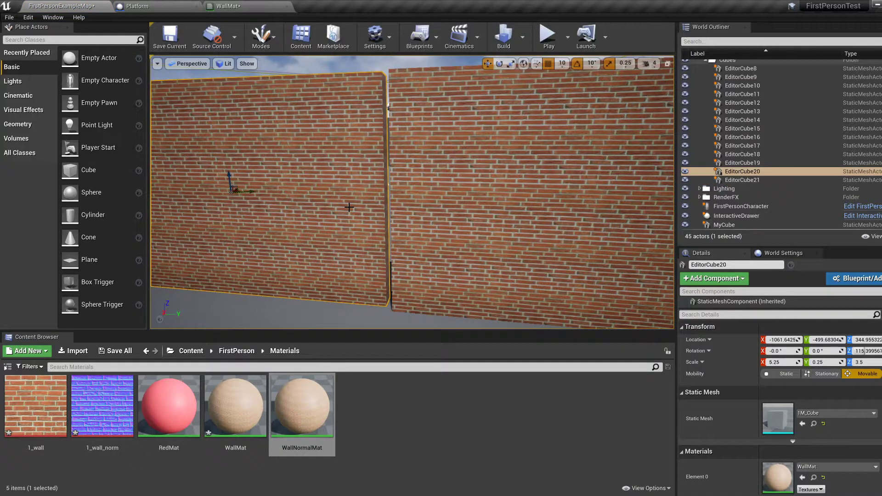
Step: Select the duplicated wall and open the WallNormalMat material graph, comparing it with the WallMat graph
{"action": "left_click", "coordinate": [489, 224]}
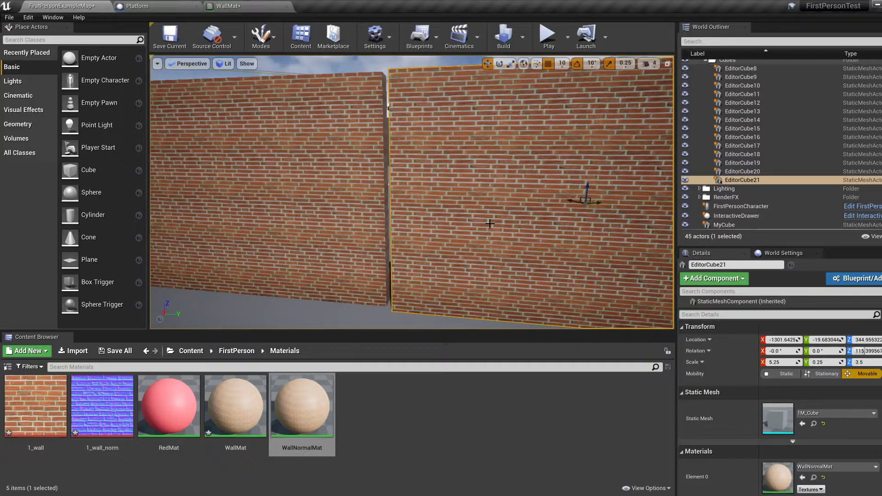
{"action": "double_click", "coordinate": [312, 401]}
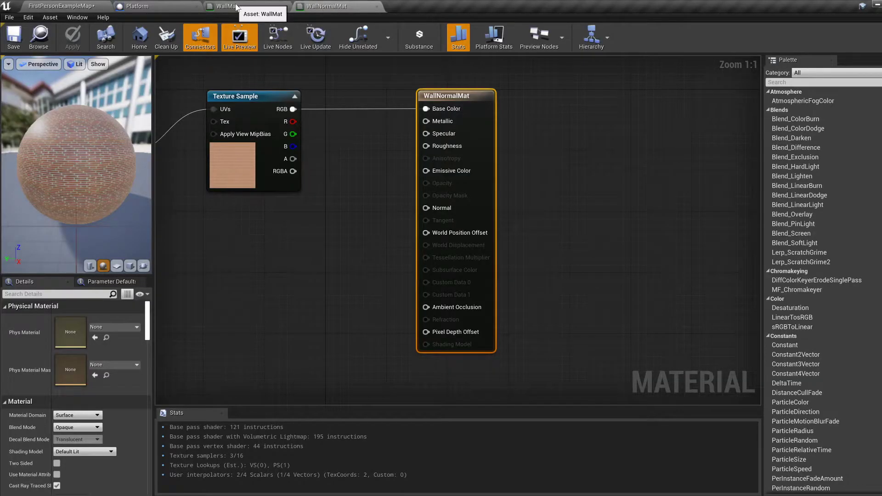
{"action": "left_click", "coordinate": [236, 7]}
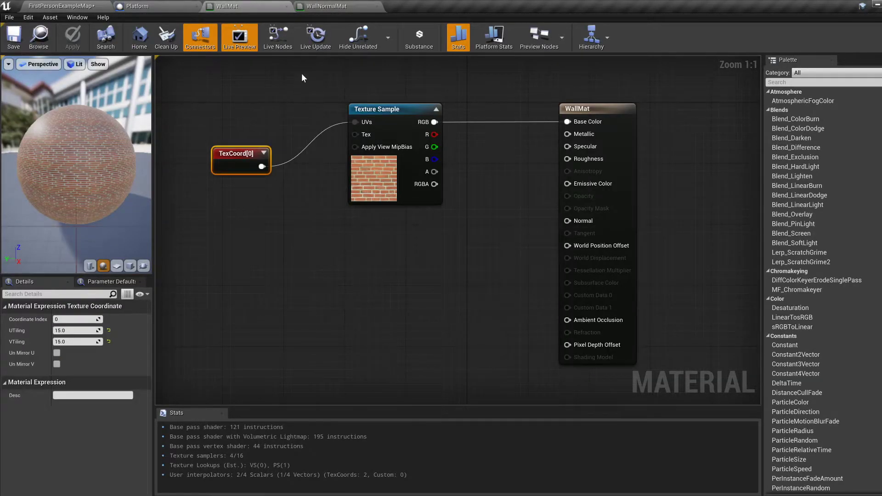
{"action": "left_click", "coordinate": [327, 6]}
{"action": "right_click_drag", "start_coordinate": [293, 283], "coordinate": [423, 292]}
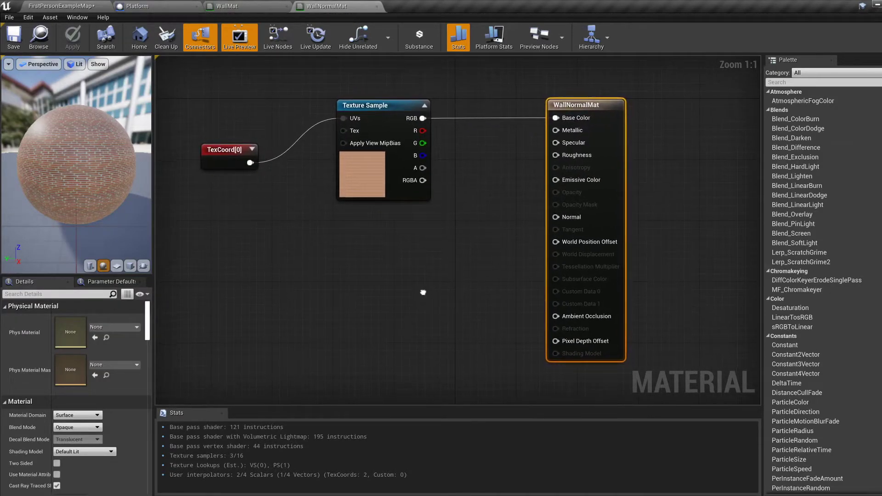
Step: Add a second Texture Sample node below the existing one in WallNormalMat and assign it the 1_wall_norm texture
{"action": "left_click", "coordinate": [373, 106]}
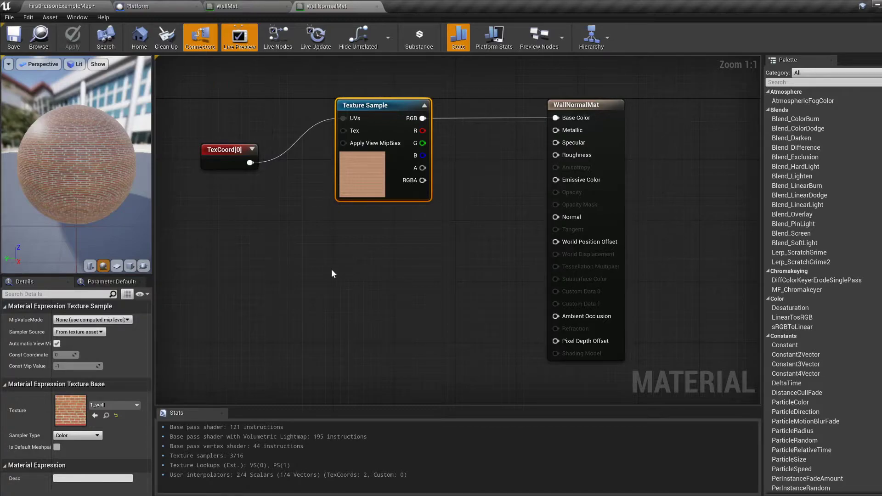
{"action": "right_click", "coordinate": [333, 270]}
{"action": "type", "text": "texture sample"}
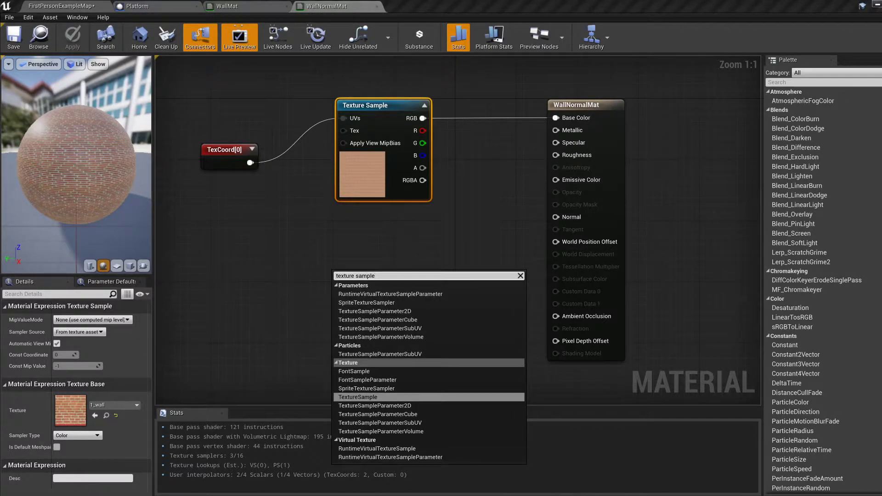
{"action": "left_click", "coordinate": [373, 396]}
{"action": "left_click_drag", "start_coordinate": [372, 275], "coordinate": [374, 250]}
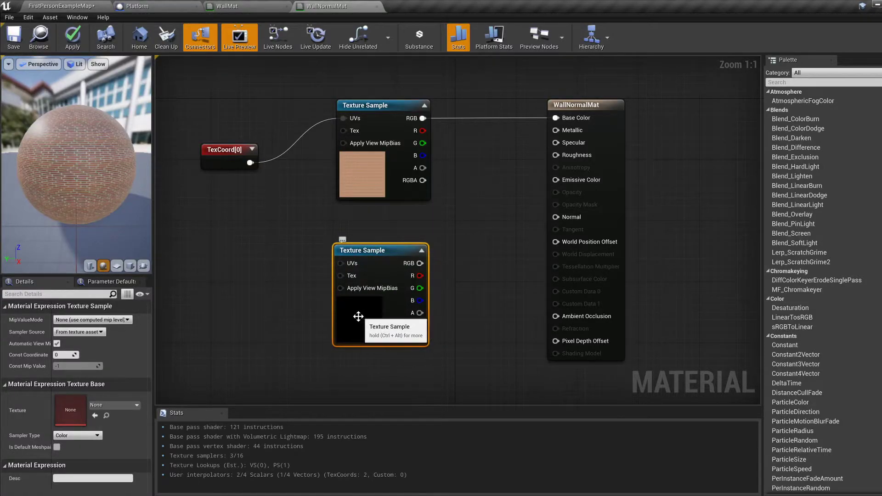
{"action": "left_click", "coordinate": [118, 405]}
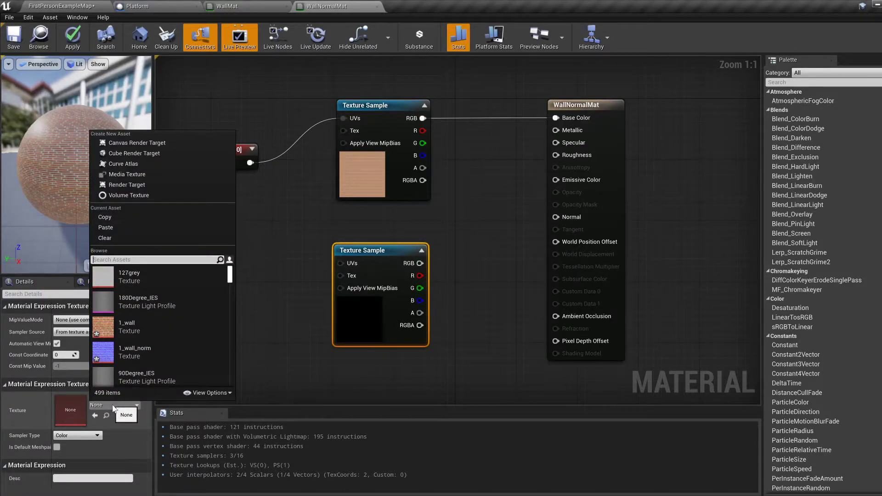
{"action": "left_click", "coordinate": [134, 357]}
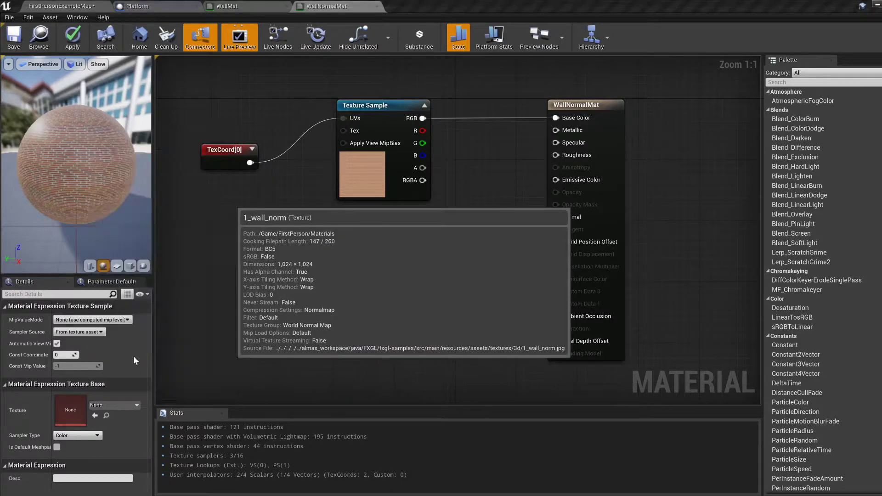
Step: Connect the normal map sample's RGB to Normal and TexCoord to its UVs, and apply the material changes
{"action": "left_click_drag", "start_coordinate": [377, 253], "coordinate": [556, 217]}
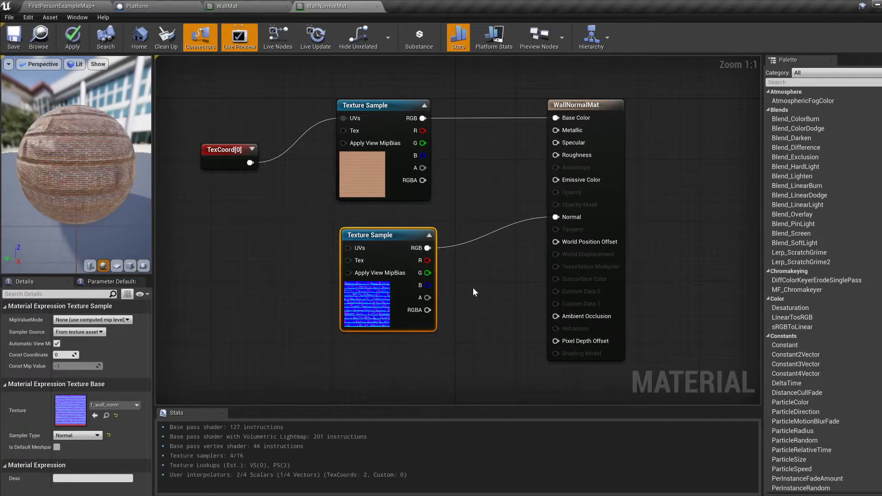
{"action": "left_click_drag", "start_coordinate": [250, 162], "coordinate": [348, 247]}
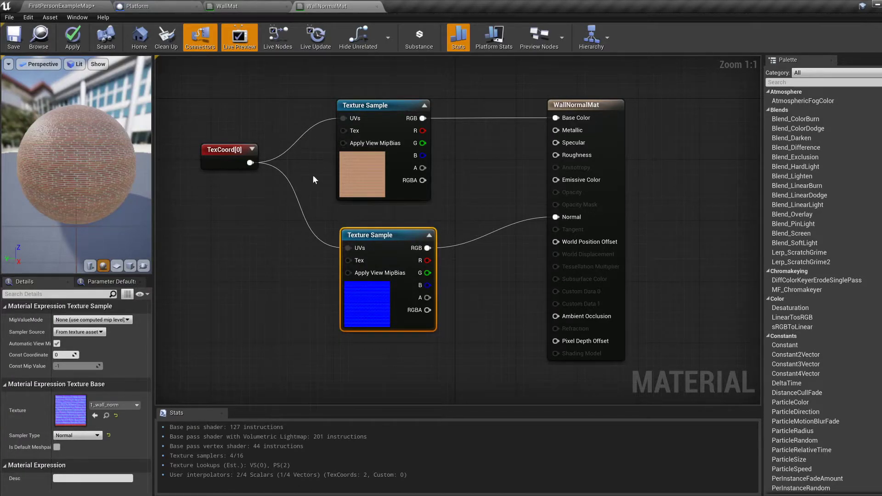
{"action": "left_click", "coordinate": [73, 37]}
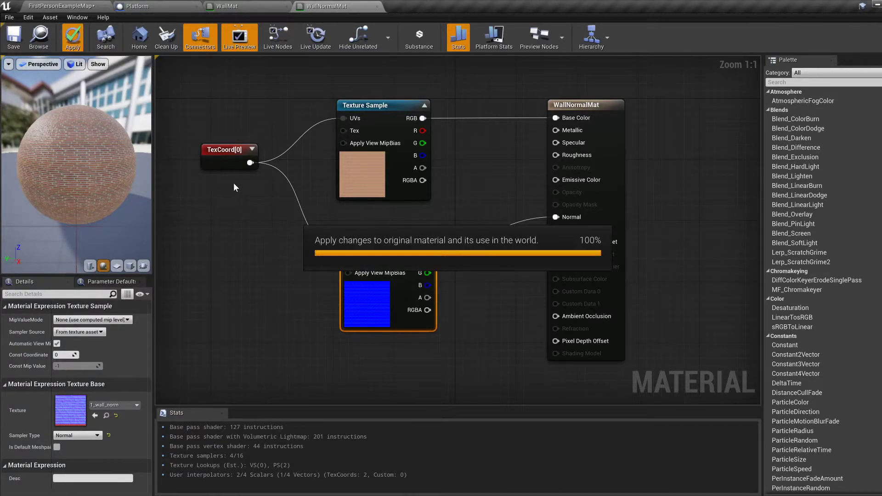
Step: Return to the level and compare the plain brick wall with the normal-mapped wall up close and from farther away
{"action": "left_click", "coordinate": [64, 6]}
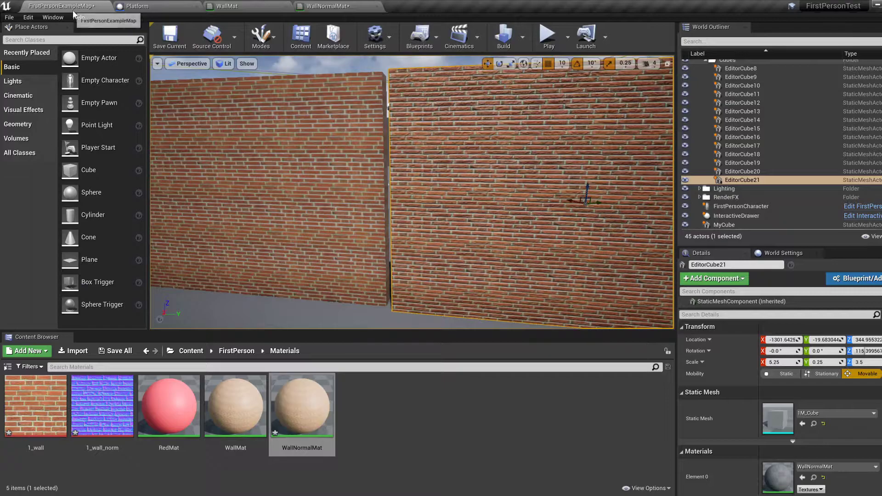
{"action": "key", "text": "w"}
{"action": "mouse_move", "coordinate": [412, 192]}
{"action": "right_mouse_down"}
{"action": "mouse_move", "coordinate": [397, 190]}
{"action": "mouse_move", "coordinate": [409, 191]}
{"action": "right_mouse_up"}
{"action": "right_click_drag", "start_coordinate": [362, 206], "coordinate": [377, 195]}
{"action": "key", "text": "w"}
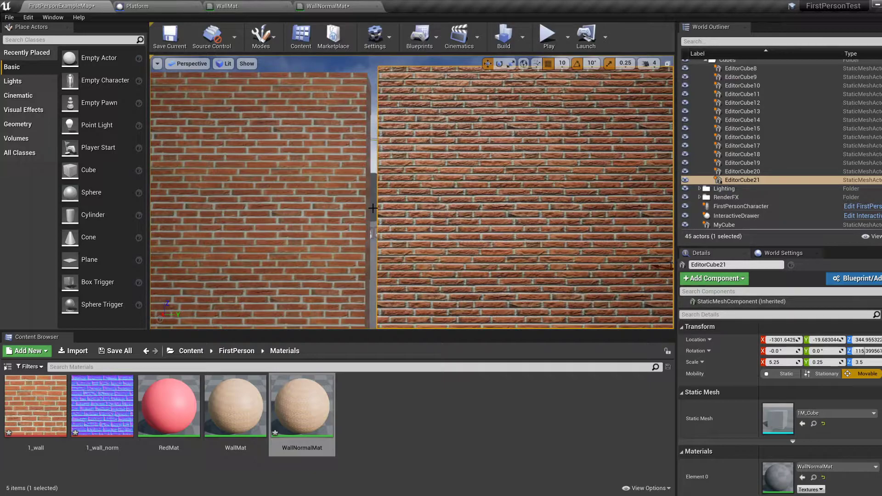
{"action": "scroll", "coordinate": [372, 208], "scroll_direction": "down", "scroll_amount": 5}
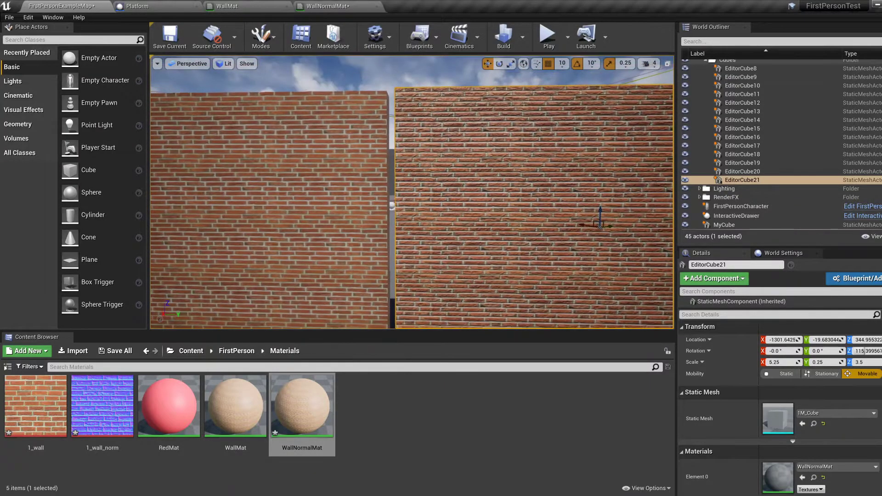
{"action": "scroll", "coordinate": [394, 202], "scroll_direction": "up", "scroll_amount": 4}
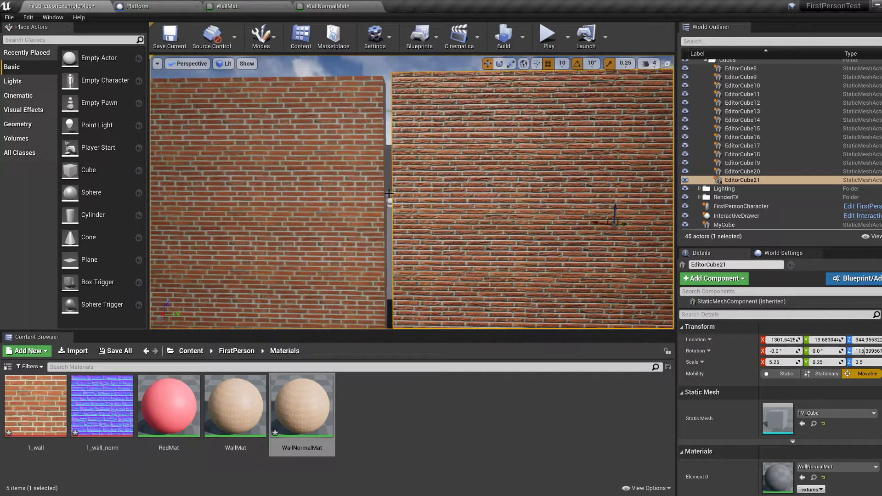
Step: Move the normal map Texture Sample node lower in the WallNormalMat graph, then apply and save the material
{"action": "left_click", "coordinate": [343, 7]}
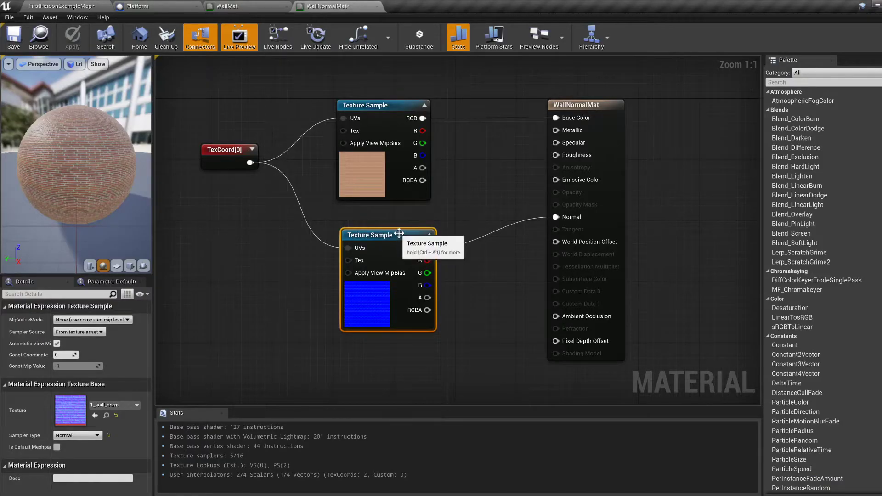
{"action": "left_click_drag", "start_coordinate": [399, 233], "coordinate": [391, 234]}
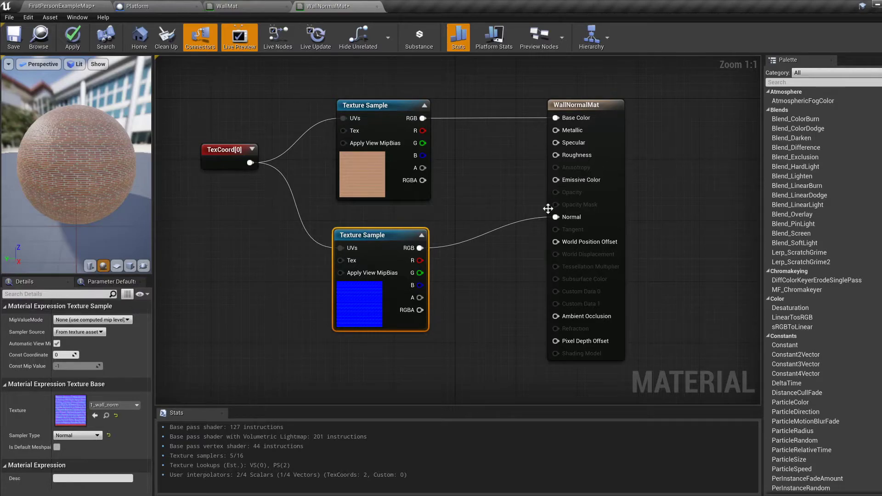
{"action": "left_click_drag", "start_coordinate": [385, 235], "coordinate": [385, 287]}
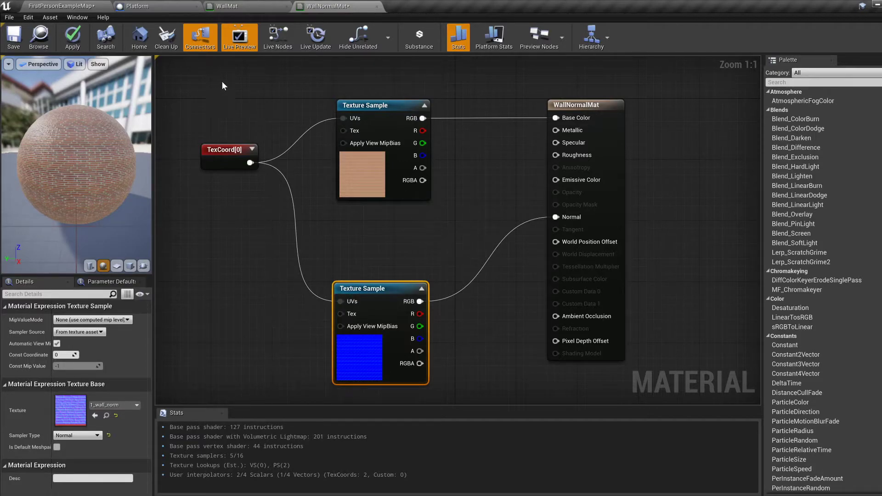
{"action": "left_click", "coordinate": [72, 43]}
{"action": "left_click", "coordinate": [20, 39]}
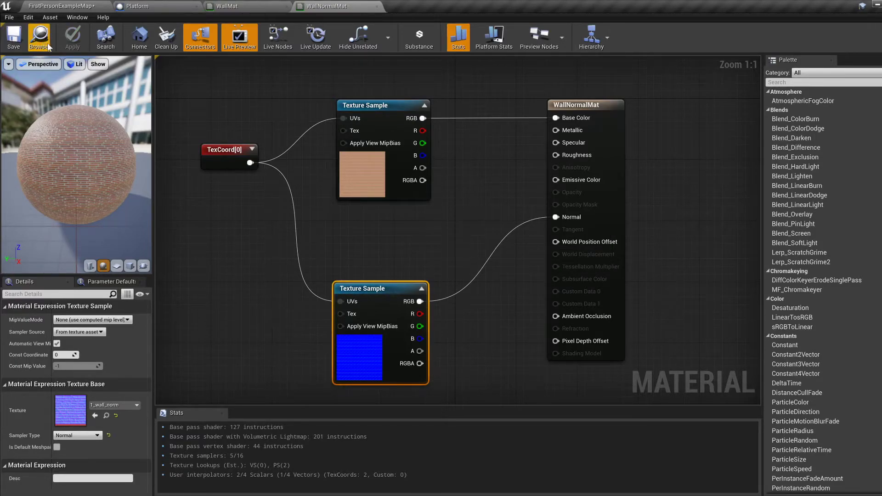
Step: Add a Constant node of 0 to the WallMat graph, connect it to Roughness and save the material
{"action": "left_click", "coordinate": [68, 7]}
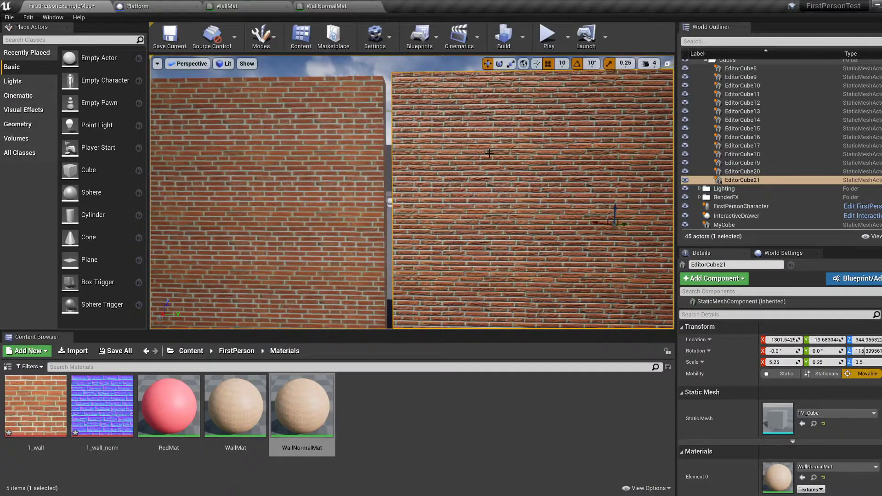
{"action": "left_click", "coordinate": [326, 154]}
{"action": "left_click", "coordinate": [271, 6]}
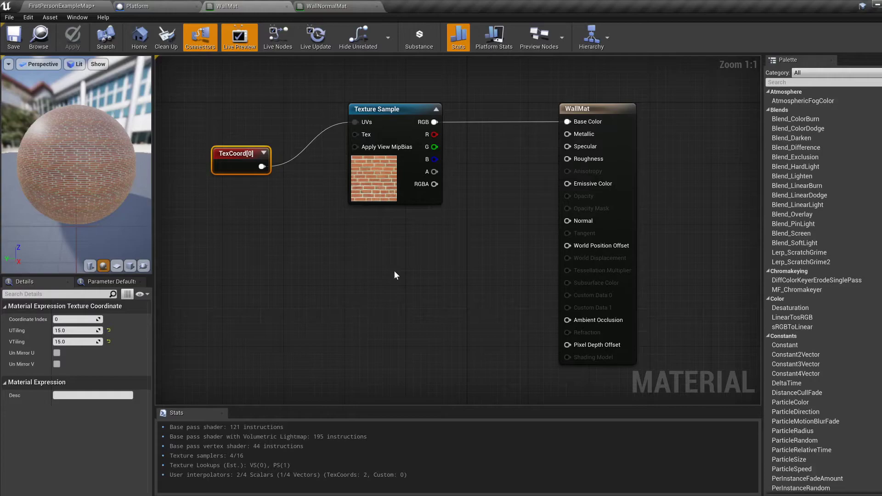
{"action": "left_click", "coordinate": [381, 263]}
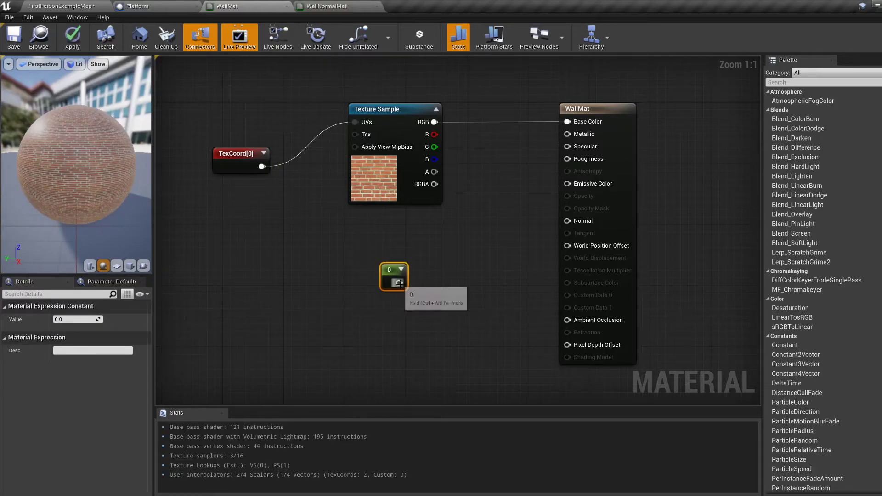
{"action": "left_click_drag", "start_coordinate": [399, 283], "coordinate": [569, 159]}
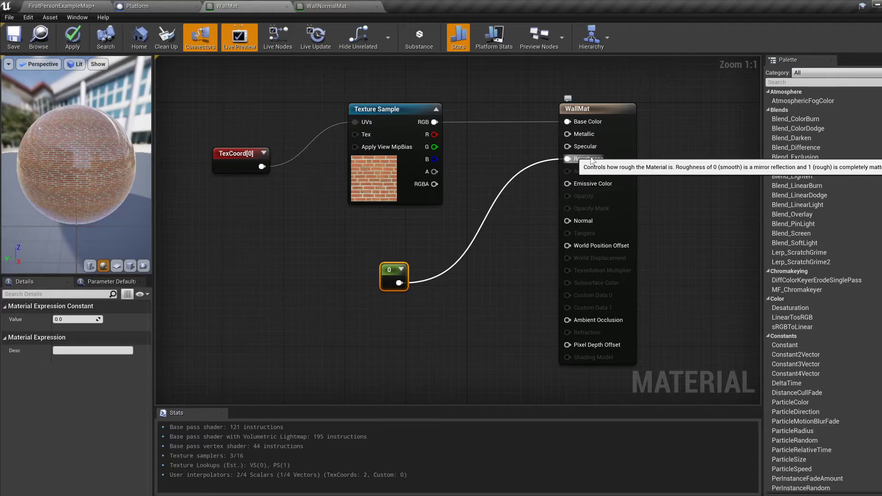
{"action": "left_click", "coordinate": [19, 48]}
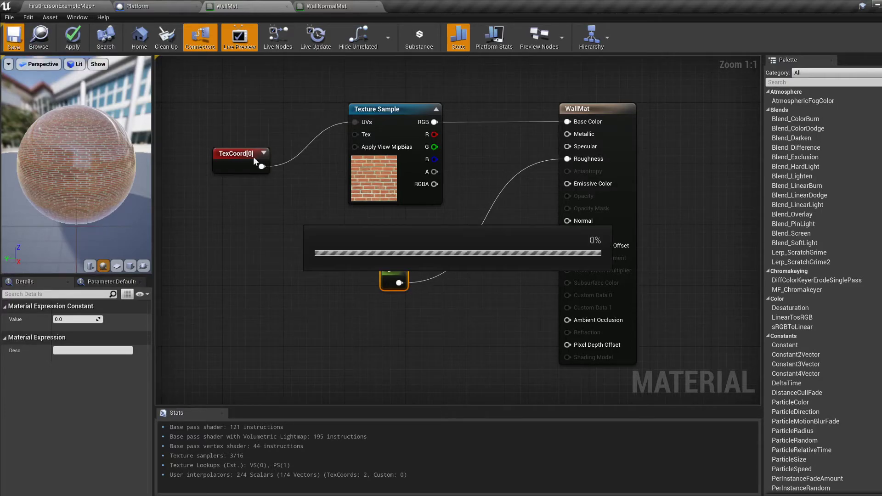
Step: Return to the level and examine how the plain wall looks with the WallMat roughness change
{"action": "left_click", "coordinate": [68, 5]}
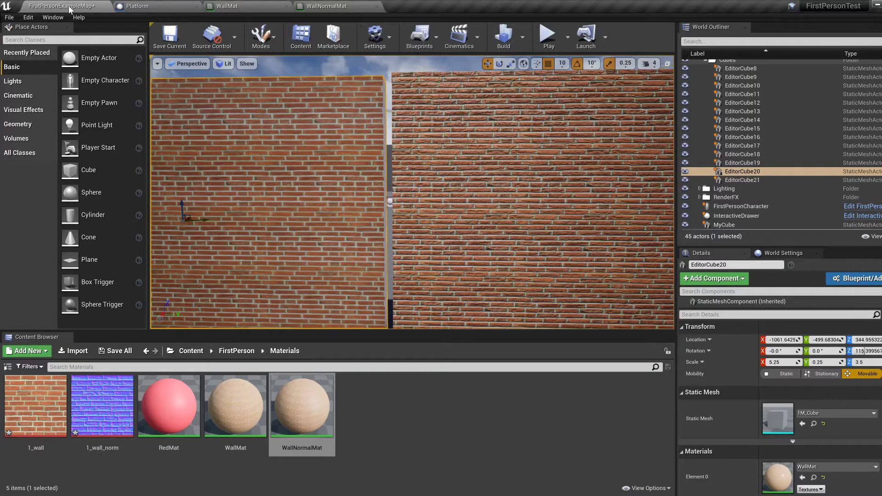
{"action": "left_click", "coordinate": [232, 6]}
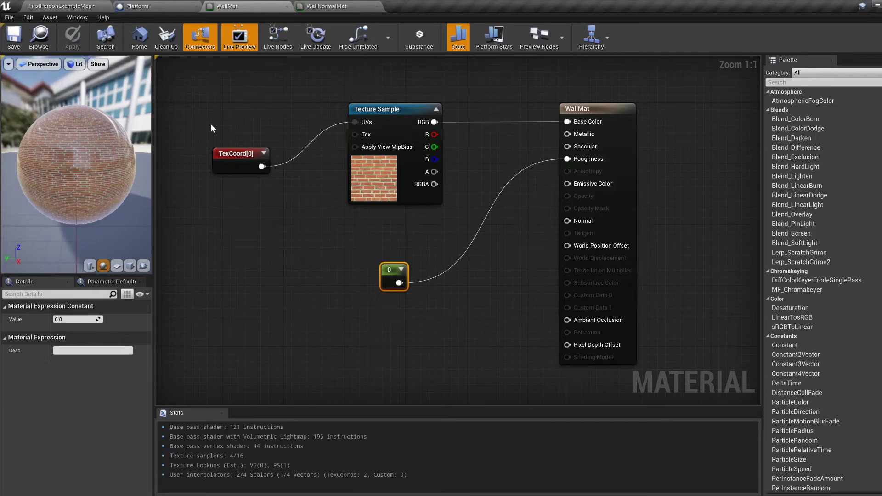
{"action": "left_click", "coordinate": [92, 5]}
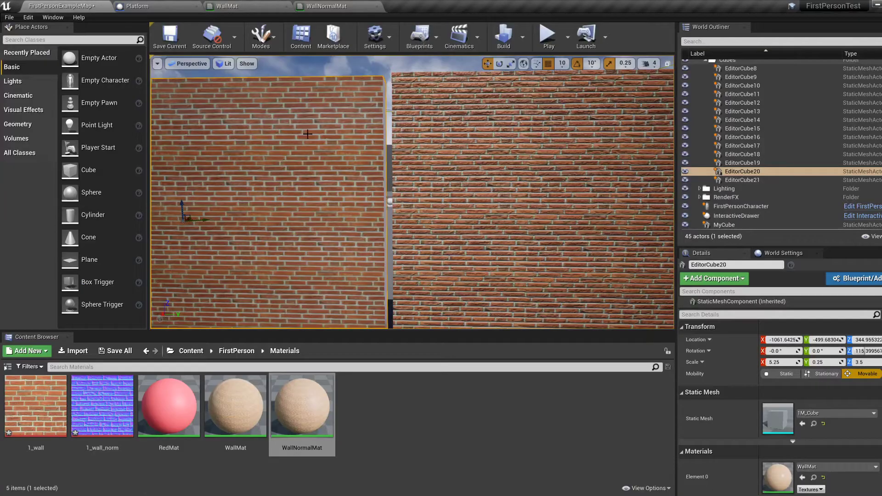
{"action": "right_click_drag", "start_coordinate": [412, 193], "coordinate": [520, 191]}
{"action": "right_click_drag", "start_coordinate": [431, 155], "coordinate": [324, 155]}
Step: Play the level and walk up to and along the plain brick wall to examine its surface from different angles
{"action": "left_click", "coordinate": [548, 35]}
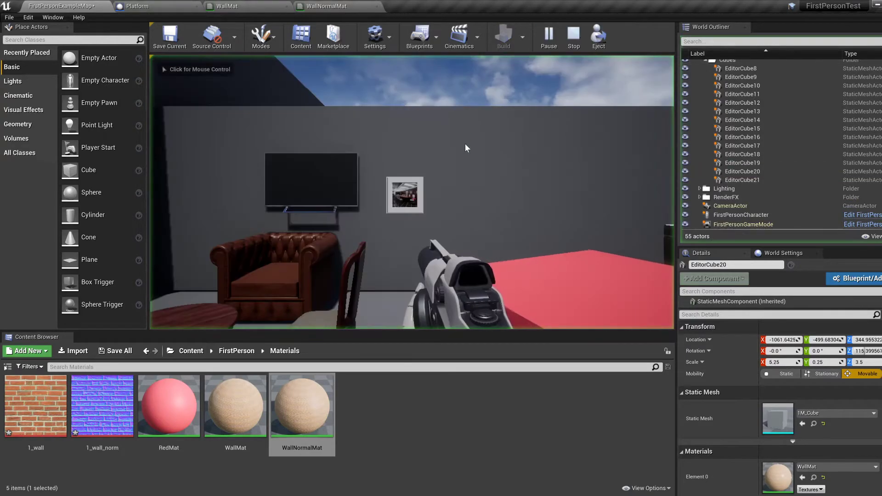
{"action": "key", "text": "w"}
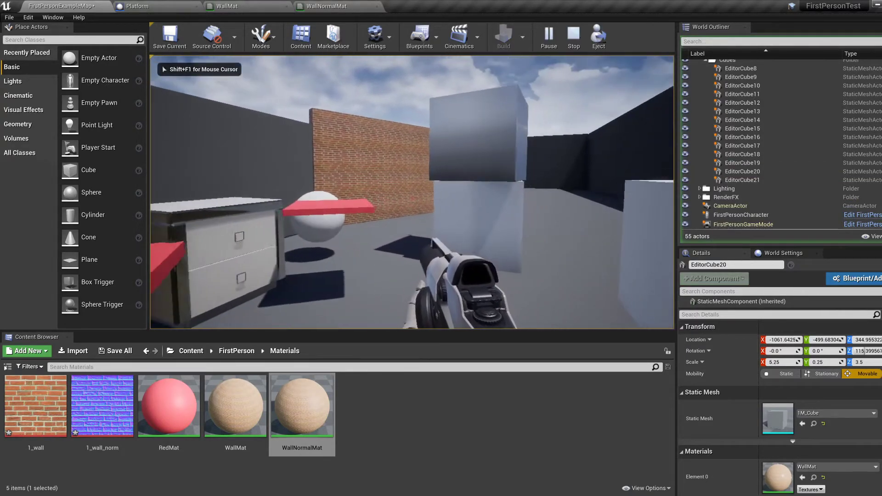
{"action": "key", "text": "s"}
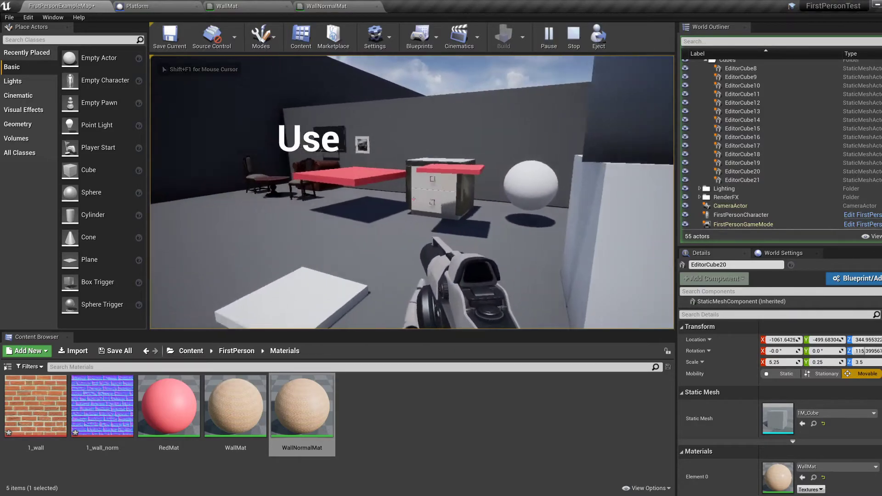
{"action": "key", "text": "w"}
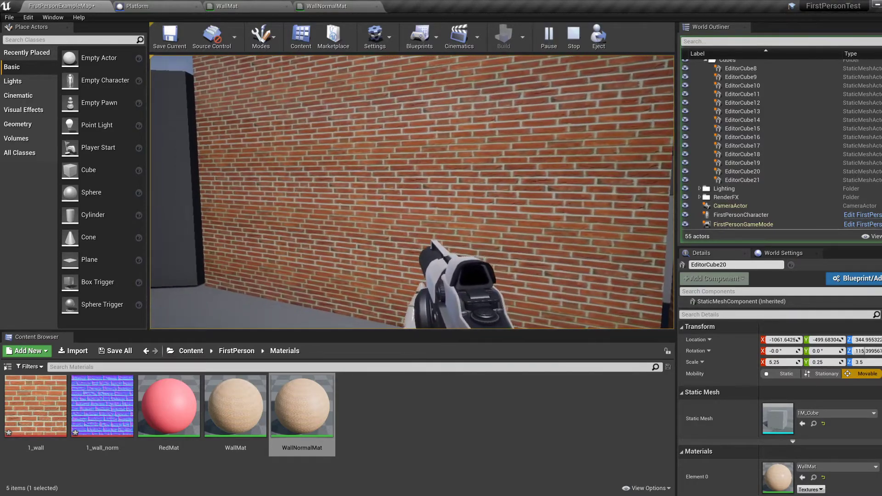
{"action": "key", "text": "w"}
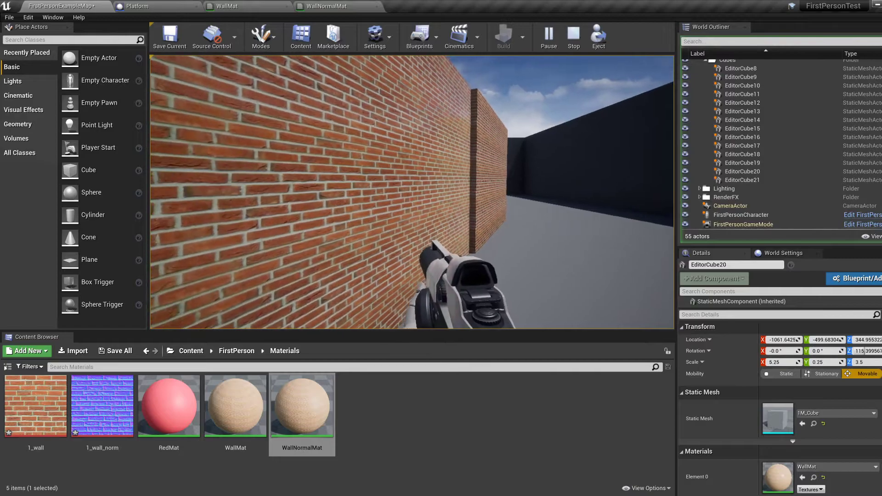
{"action": "key", "text": "w"}
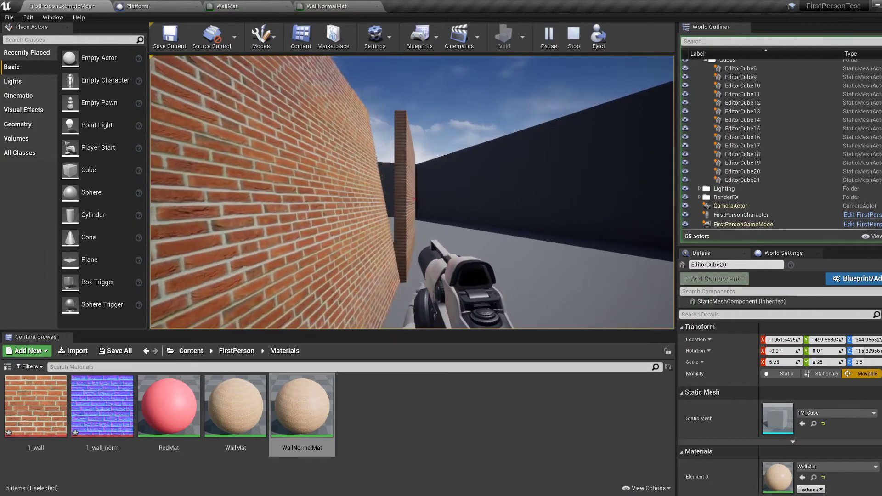
{"action": "key", "text": "d"}
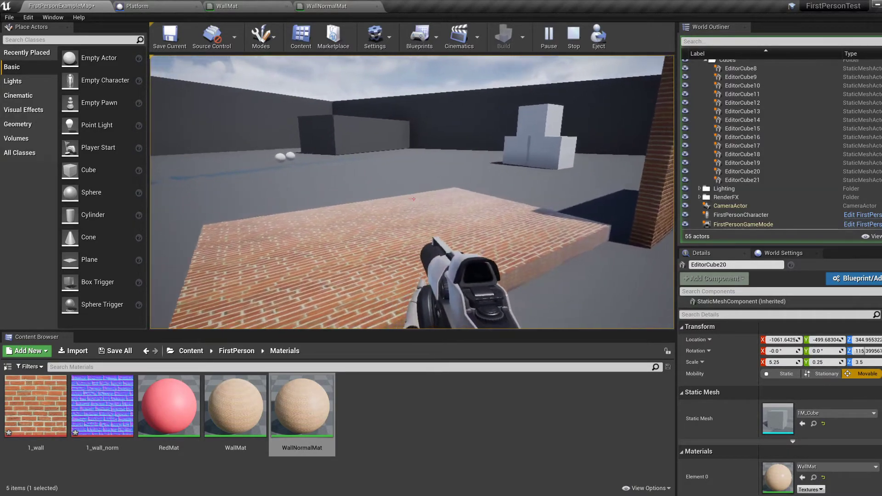
Step: Walk around the normal-mapped wall and the toppled brick walls to compare their surfaces from several sides, and end the play session
{"action": "key", "text": "w"}
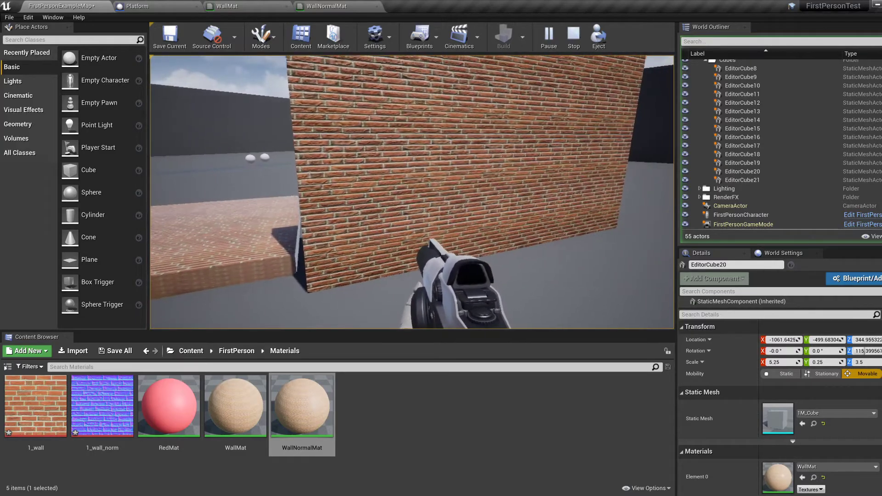
{"action": "key", "text": "s"}
{"action": "key", "text": "s"}
{"action": "key", "text": "a"}
{"action": "key", "text": "a"}
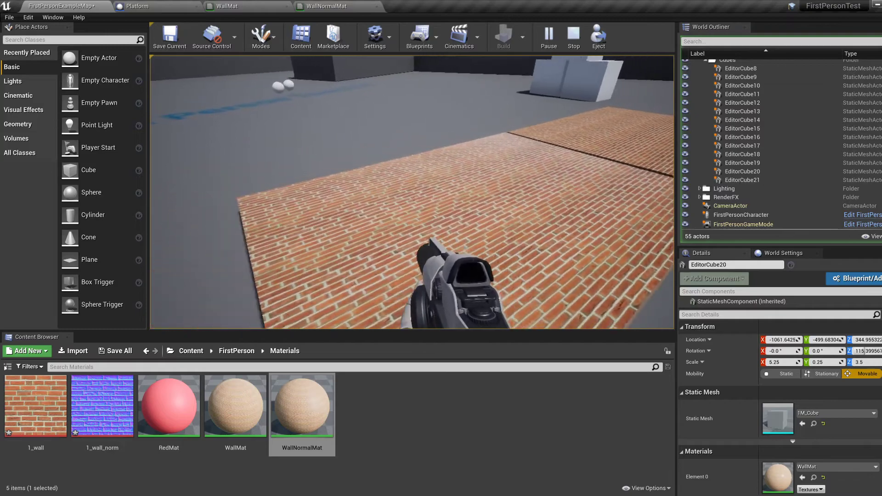
{"action": "key", "text": "a"}
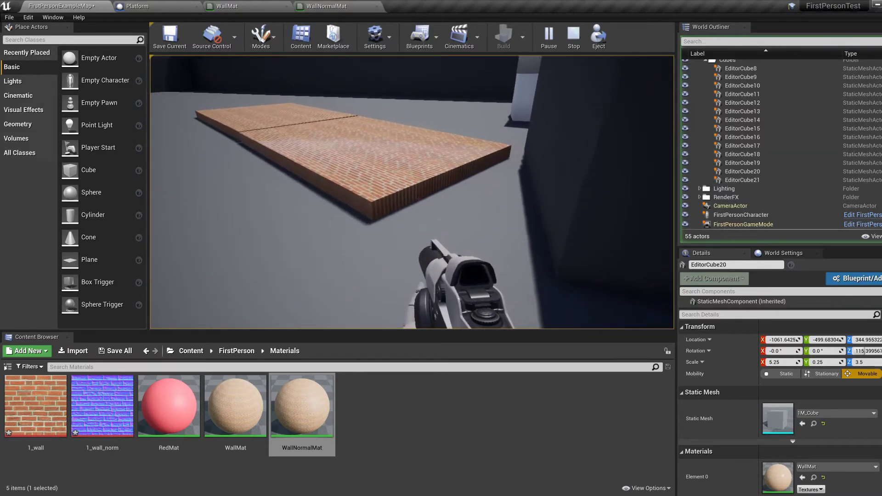
{"action": "key", "text": "w"}
{"action": "key", "text": "d"}
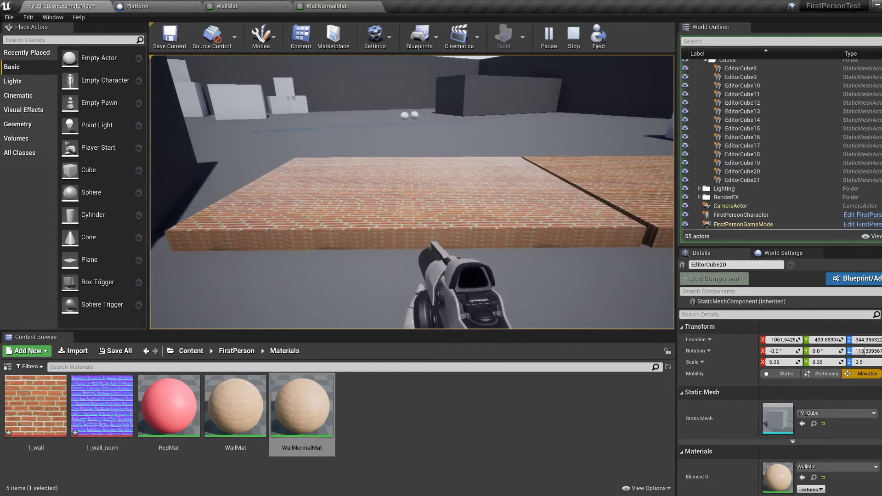
{"action": "key", "text": "Escape"}
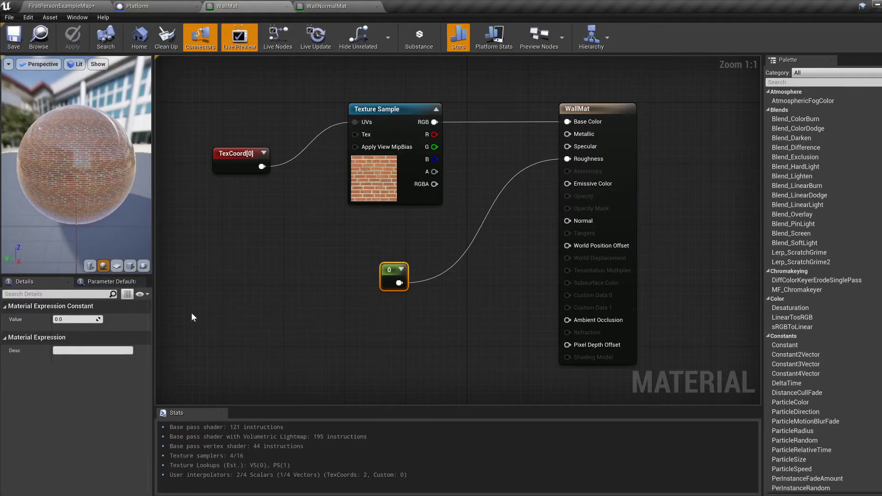
Step: Set the Constant node feeding Roughness in the WallMat graph to 0.8, and apply and save the material
{"action": "left_click", "coordinate": [69, 319]}
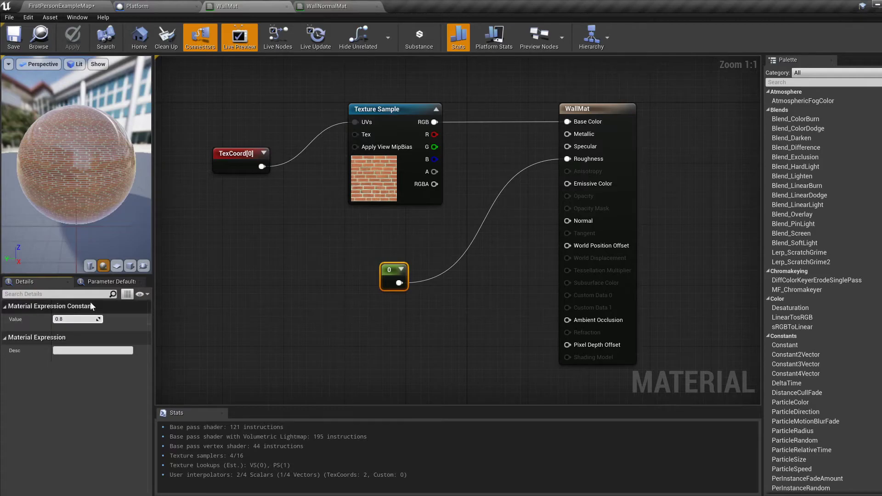
{"action": "key", "text": "Return"}
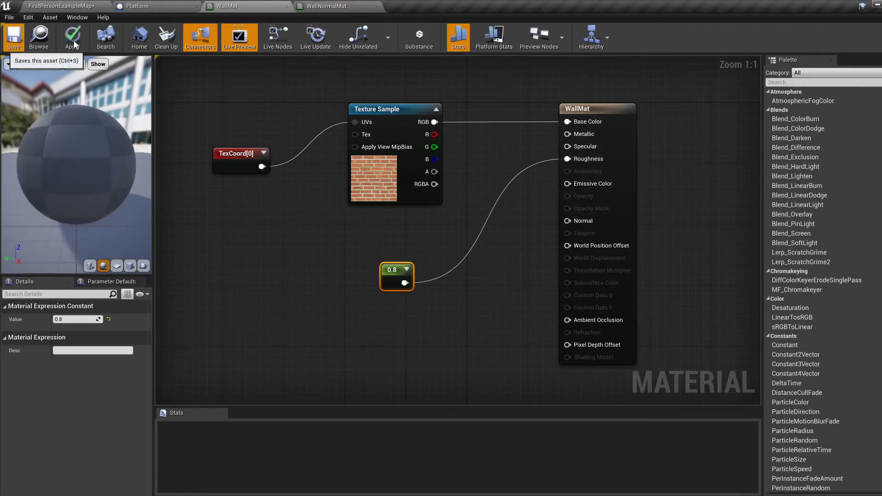
{"action": "left_click", "coordinate": [73, 44]}
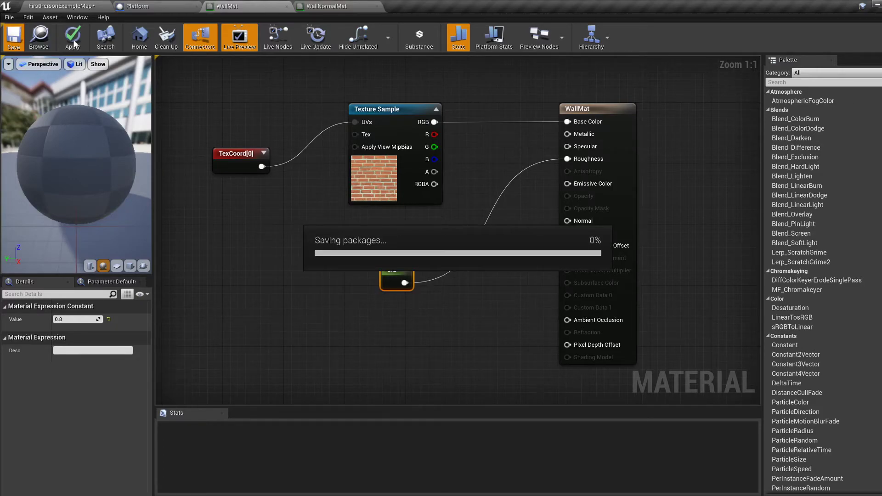
Step: Return to the level and compare the plain wall at its new roughness with the normal-mapped wall from several angles
{"action": "left_click", "coordinate": [75, 5]}
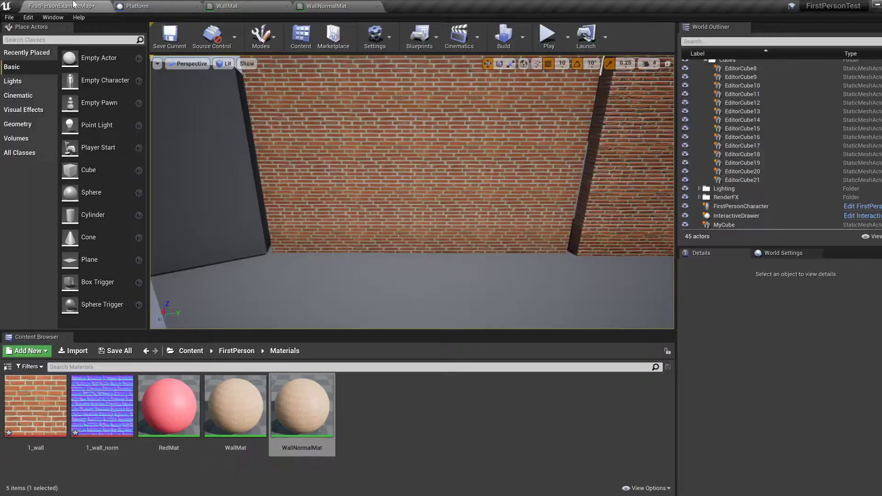
{"action": "right_click_drag", "start_coordinate": [280, 132], "coordinate": [185, 158]}
{"action": "key", "text": "w"}
{"action": "key", "text": "s"}
{"action": "key", "text": "a"}
{"action": "key", "text": "d"}
{"action": "key", "text": "w"}
{"action": "key", "text": "s"}
{"action": "left_click", "coordinate": [294, 171]}
{"action": "right_click_drag", "start_coordinate": [295, 171], "coordinate": [406, 188]}
{"action": "key", "text": "a"}
{"action": "key", "text": "d"}
{"action": "key", "text": "w"}
{"action": "key", "text": "s"}
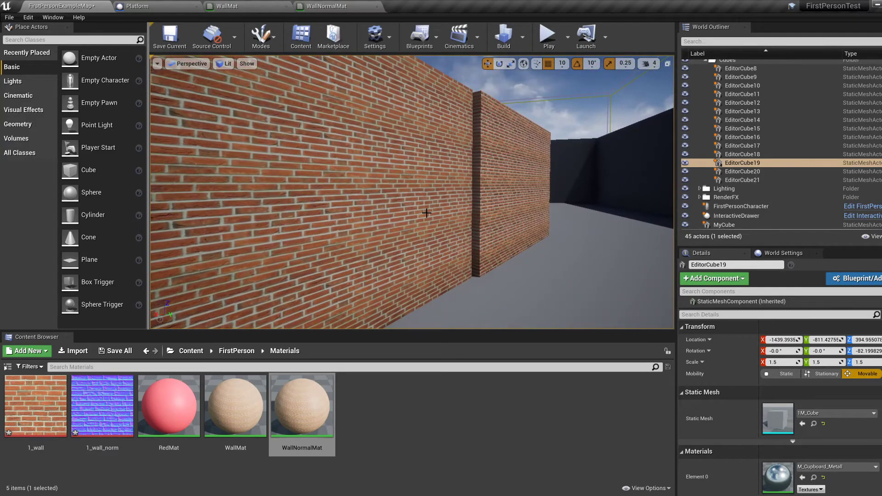